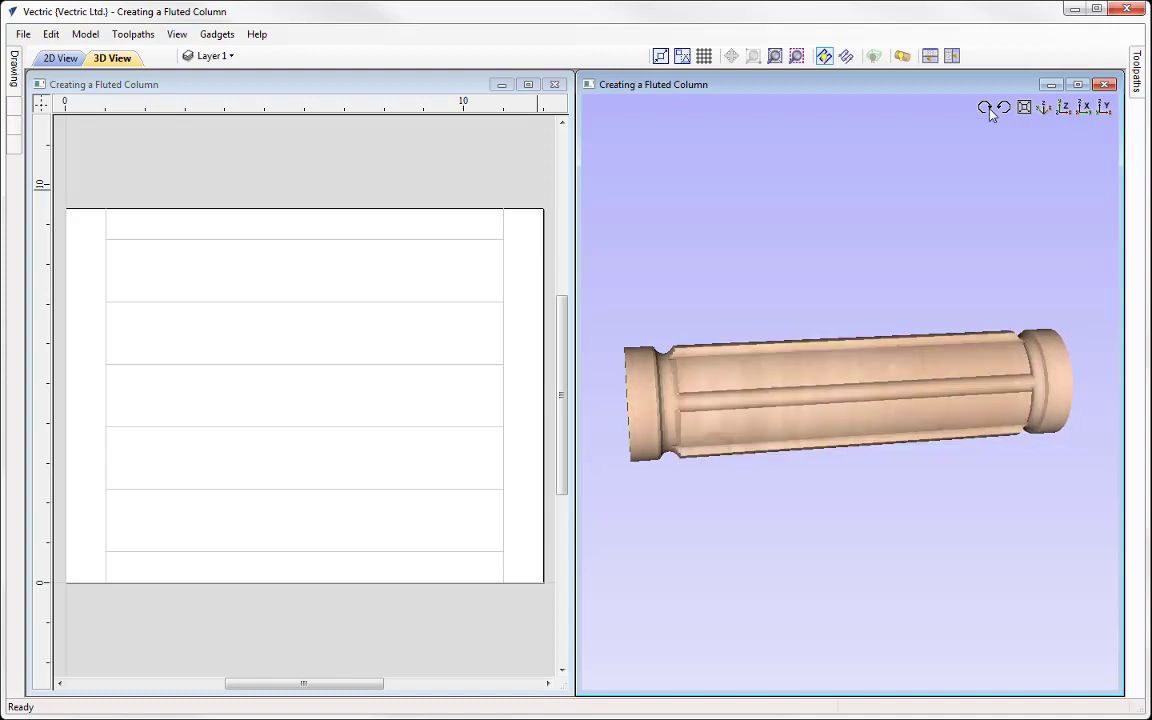
# Stop the auto-spin on the fluted column model and bring up the File menu.
pyautogui.click(987, 109)
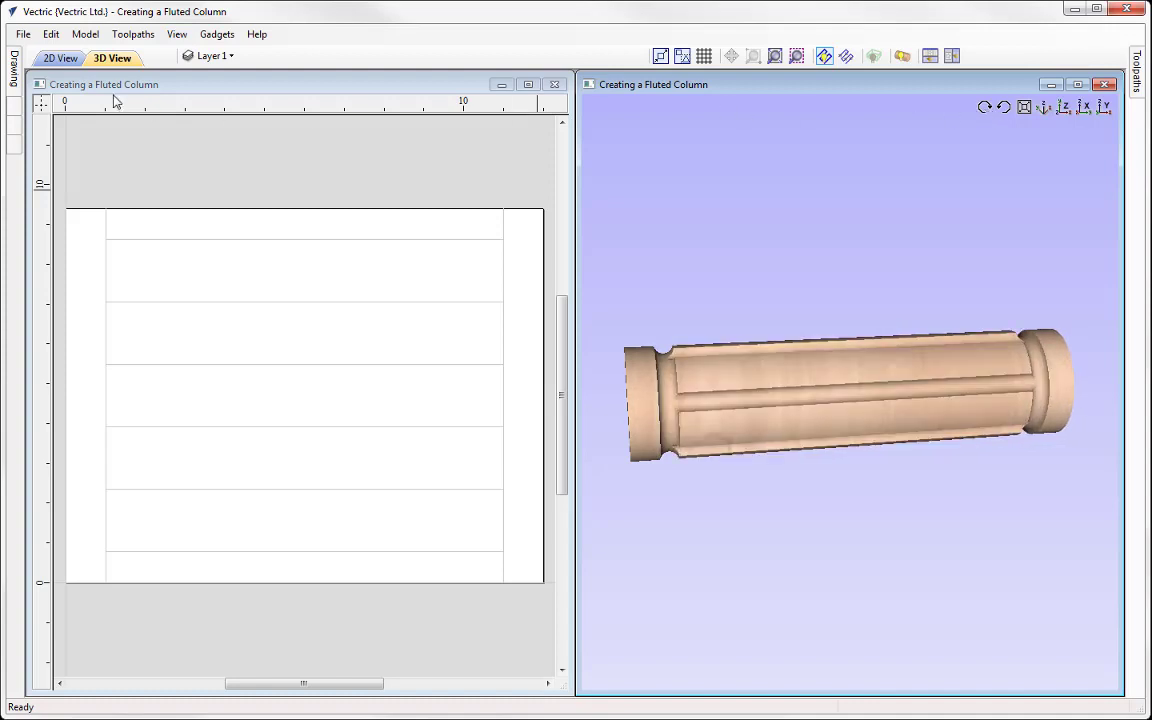
pyautogui.click(24, 35)
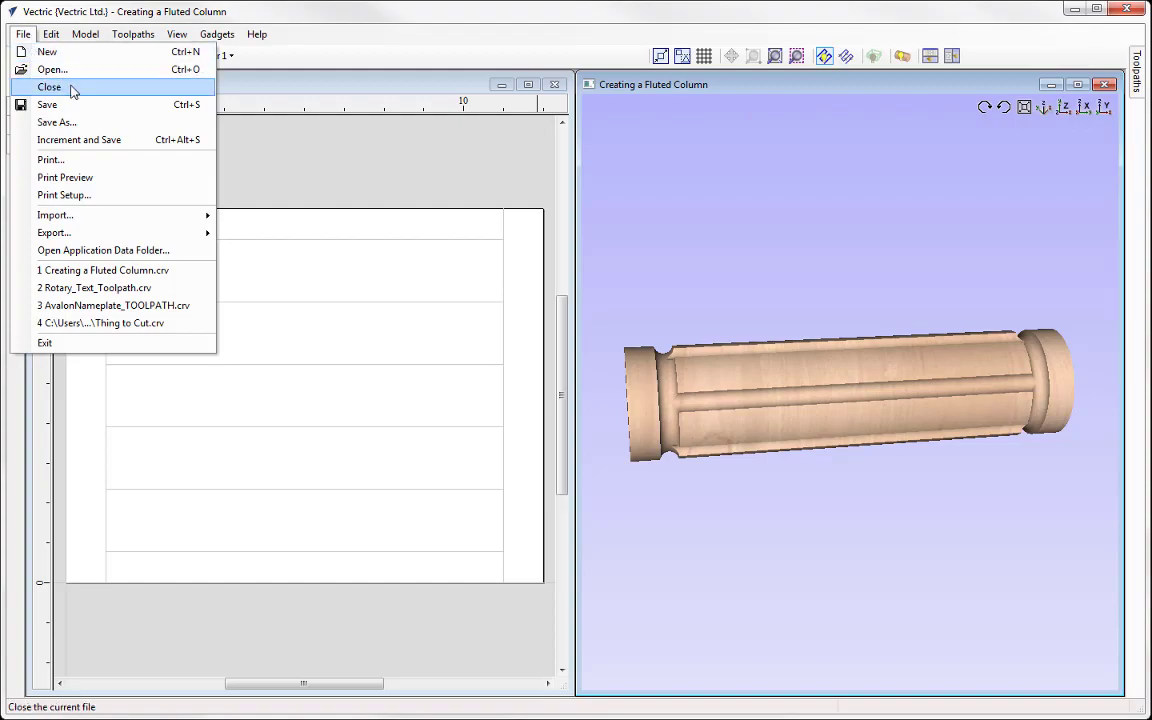
# Close the fluted column job and create a 12 × 3 inch rotary job, Z zero on cylinder axis.
pyautogui.click(72, 91)
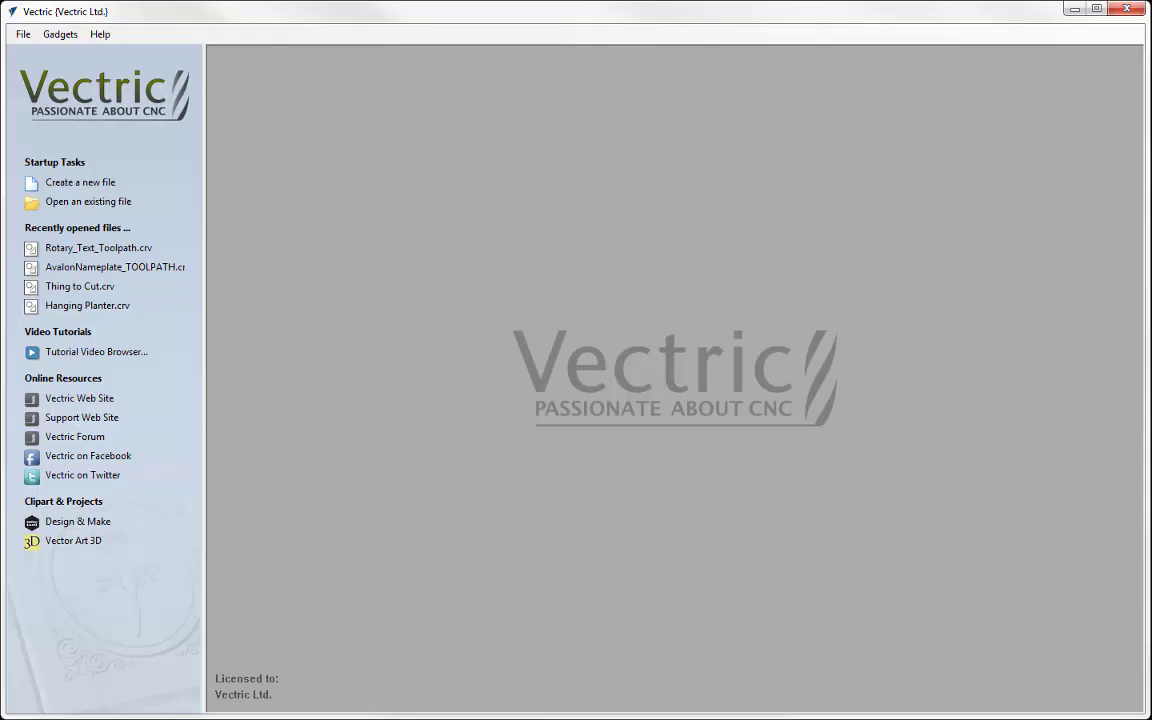
pyautogui.click(80, 182)
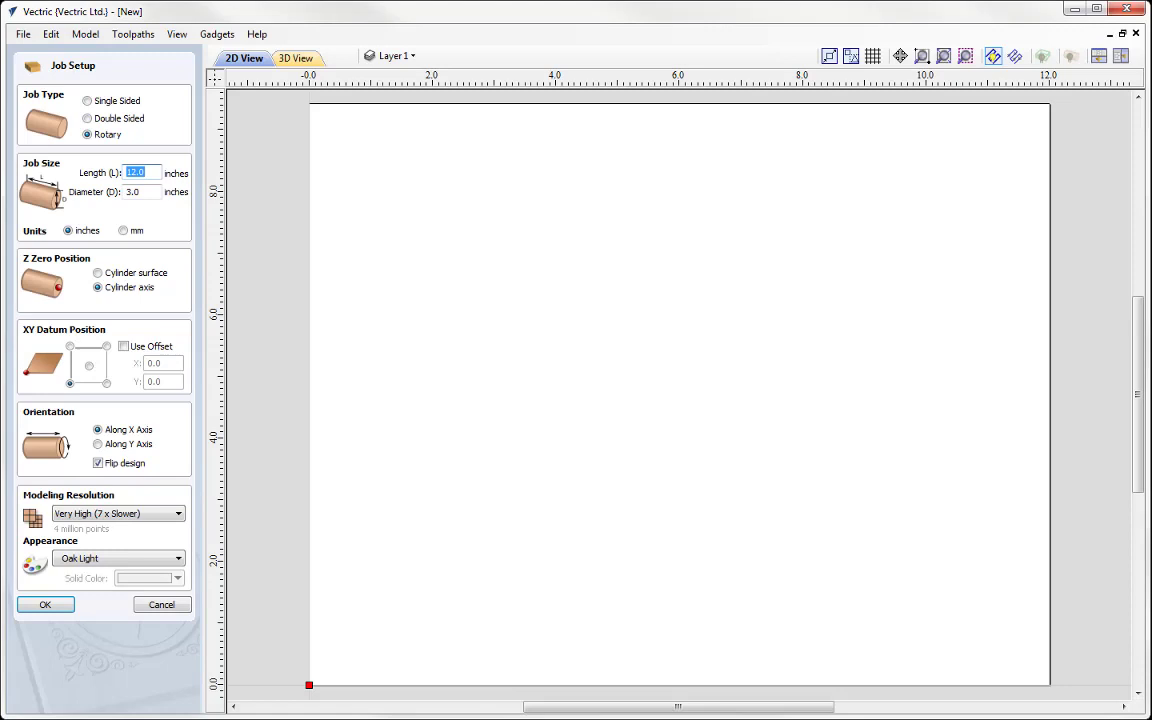
pyautogui.click(100, 134)
pyautogui.click(140, 172)
pyautogui.click(96, 272)
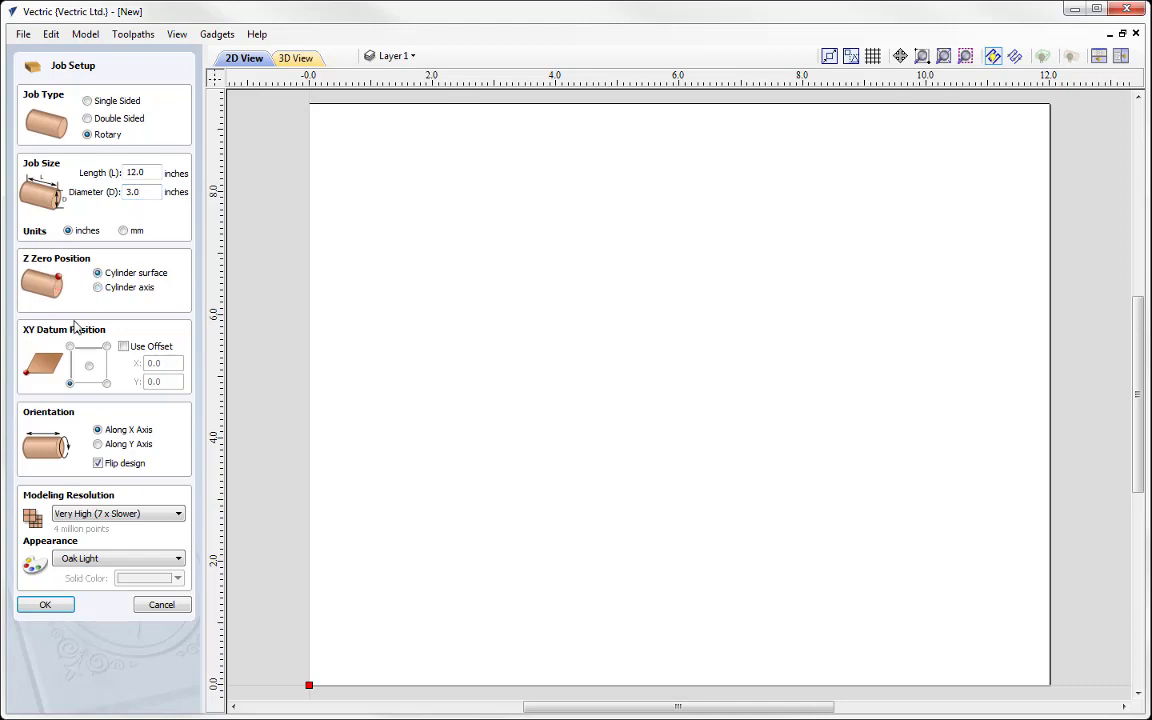
pyautogui.click(97, 287)
pyautogui.click(45, 606)
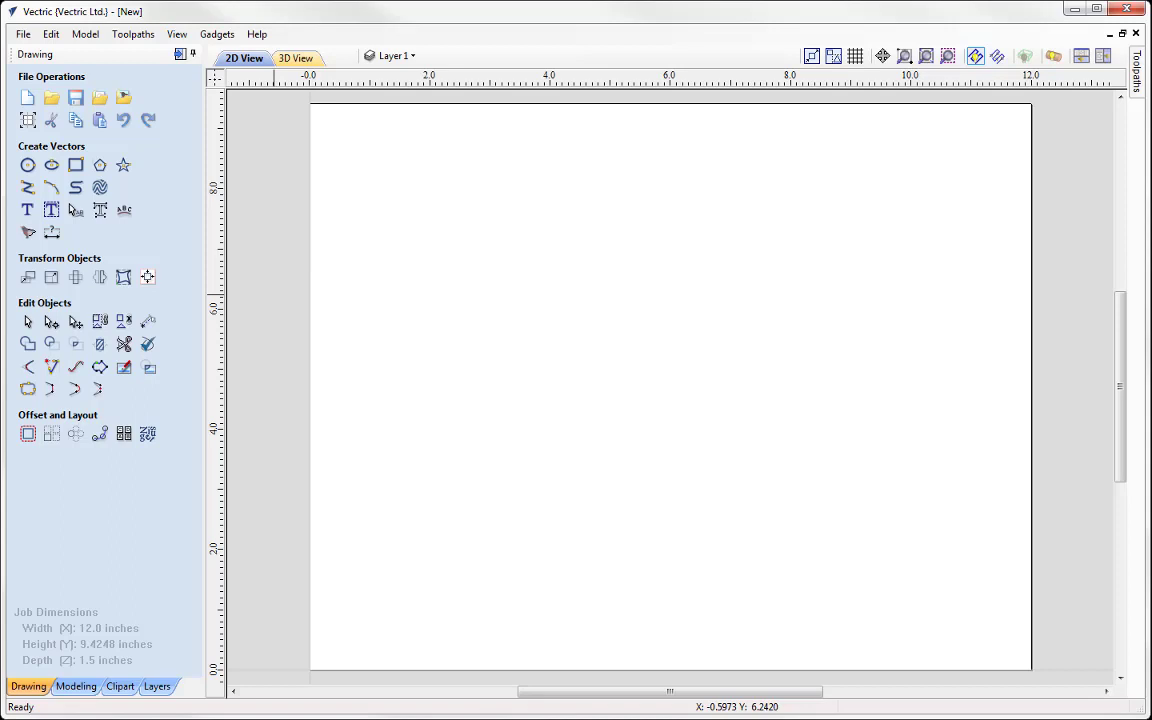
# Launch Gadgets > Wrapping > Fluting Layout for the 12 × 3 inch cylinder.
pyautogui.click(219, 36)
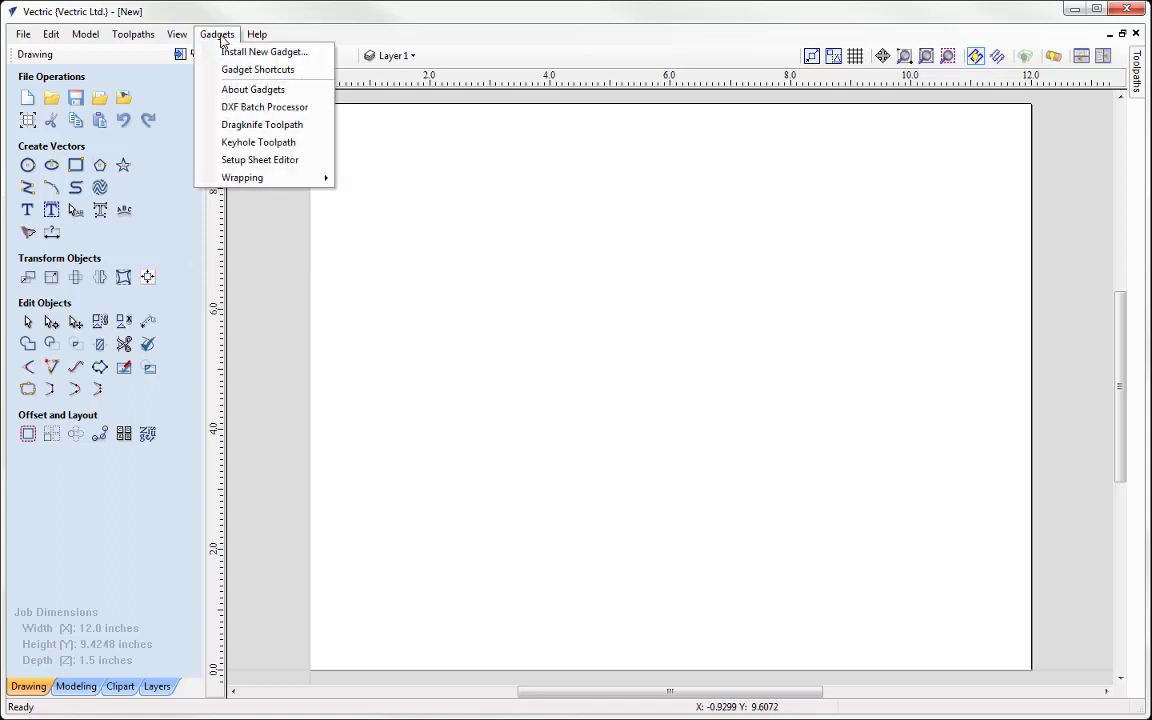
pyautogui.moveTo(276, 178)
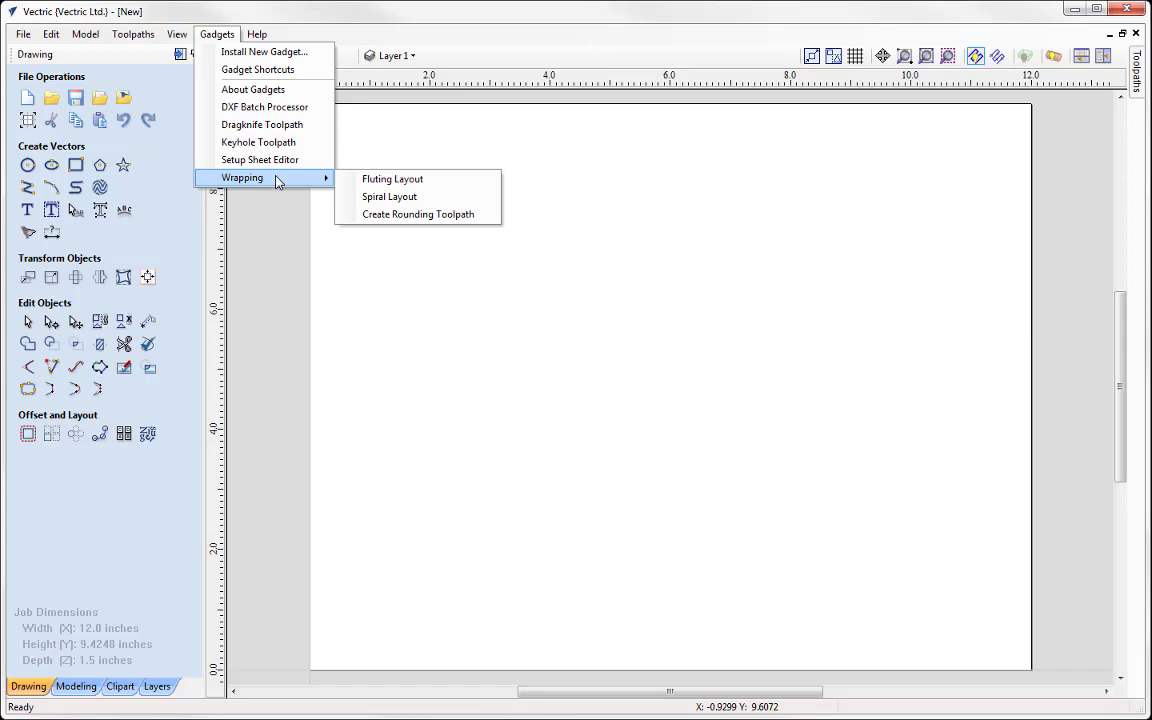
pyautogui.click(445, 181)
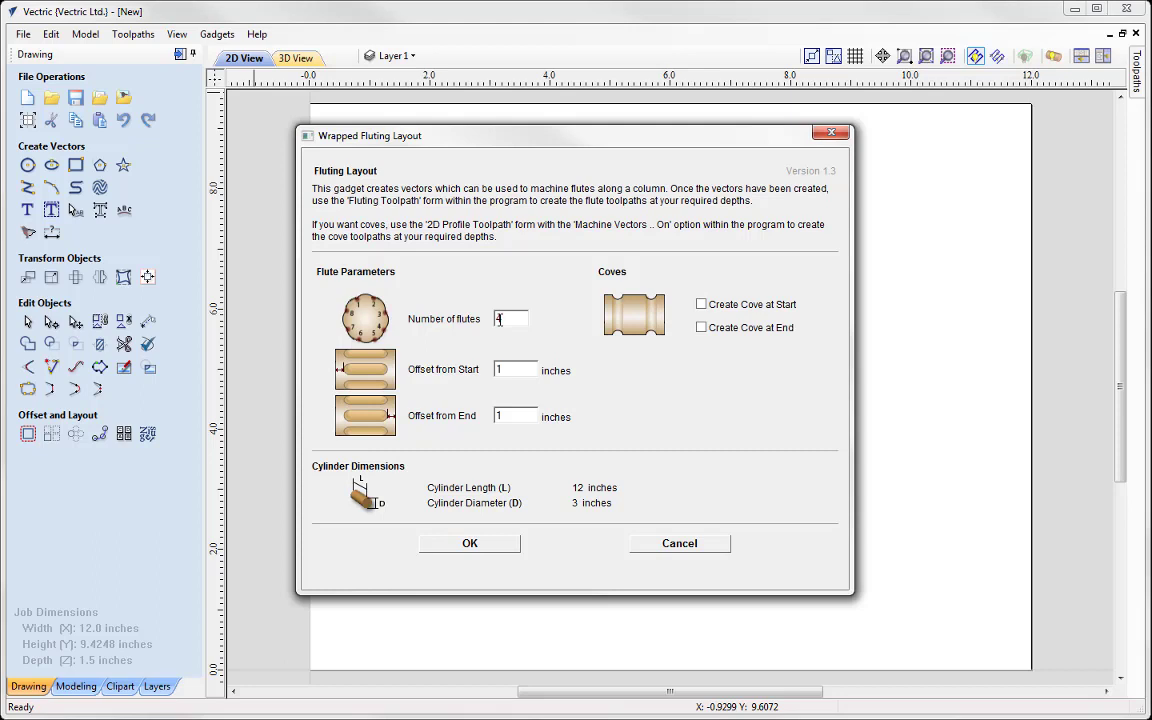
# Generate the flute vectors with 1-inch start and end offsets and coves at both ends.
pyautogui.moveTo(509, 321); pyautogui.dragTo(484, 316)
pyautogui.click(514, 413)
pyautogui.click(701, 304)
pyautogui.click(703, 329)
pyautogui.click(474, 548)
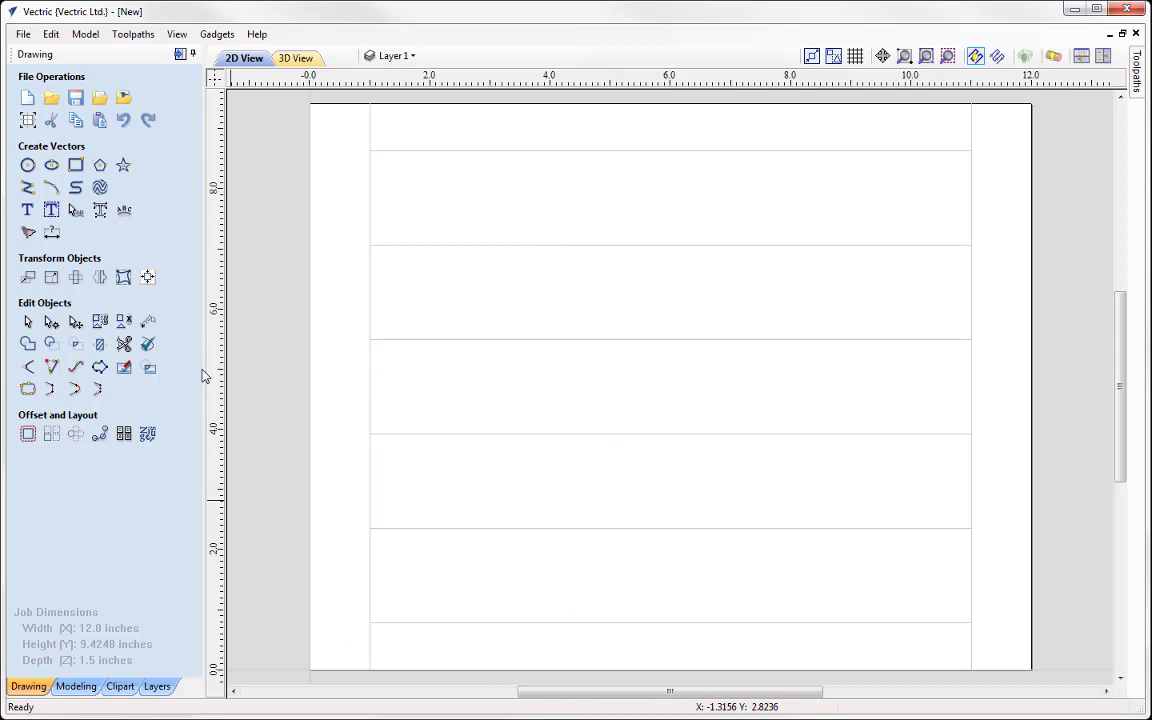
# Review the Fluting Vectors and Cove Vectors layers, then switch to the toolpath operations.
pyautogui.click(412, 57)
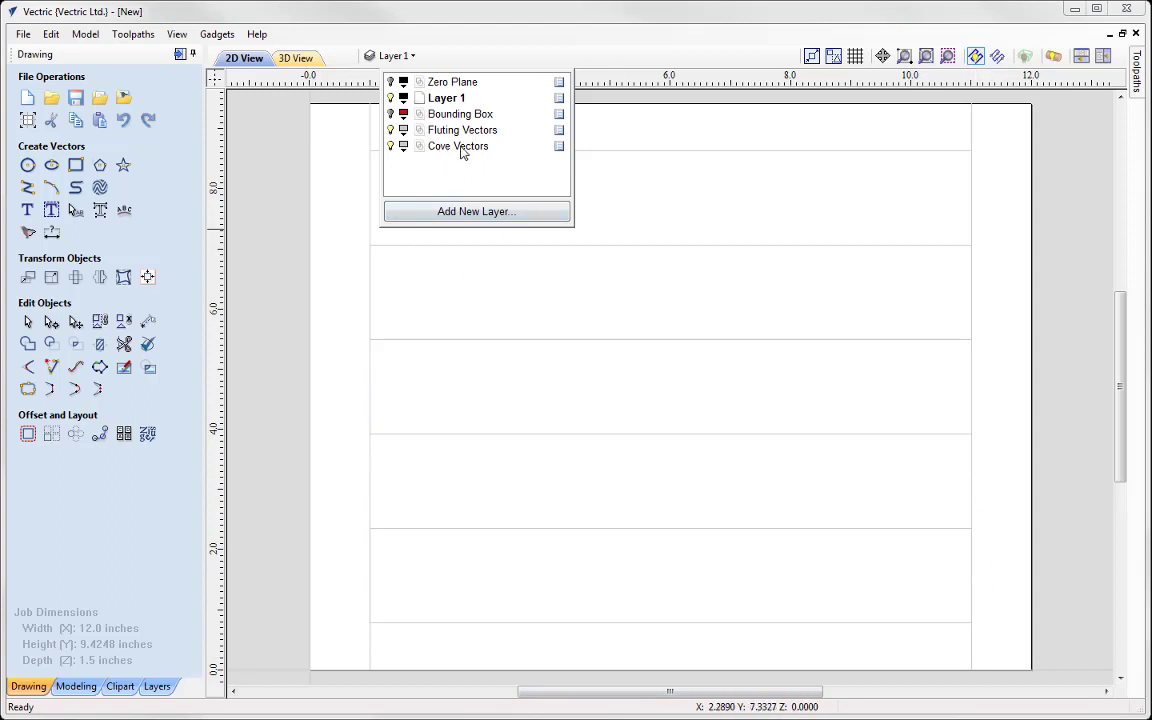
pyautogui.click(612, 206)
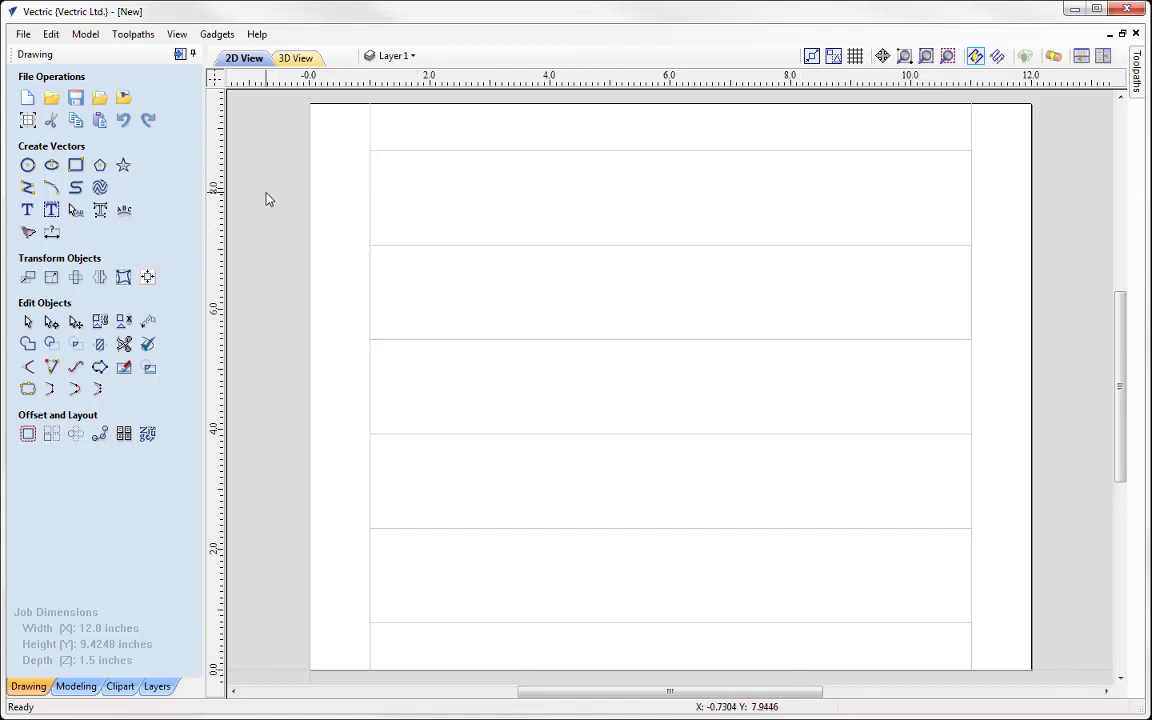
pyautogui.click(179, 55)
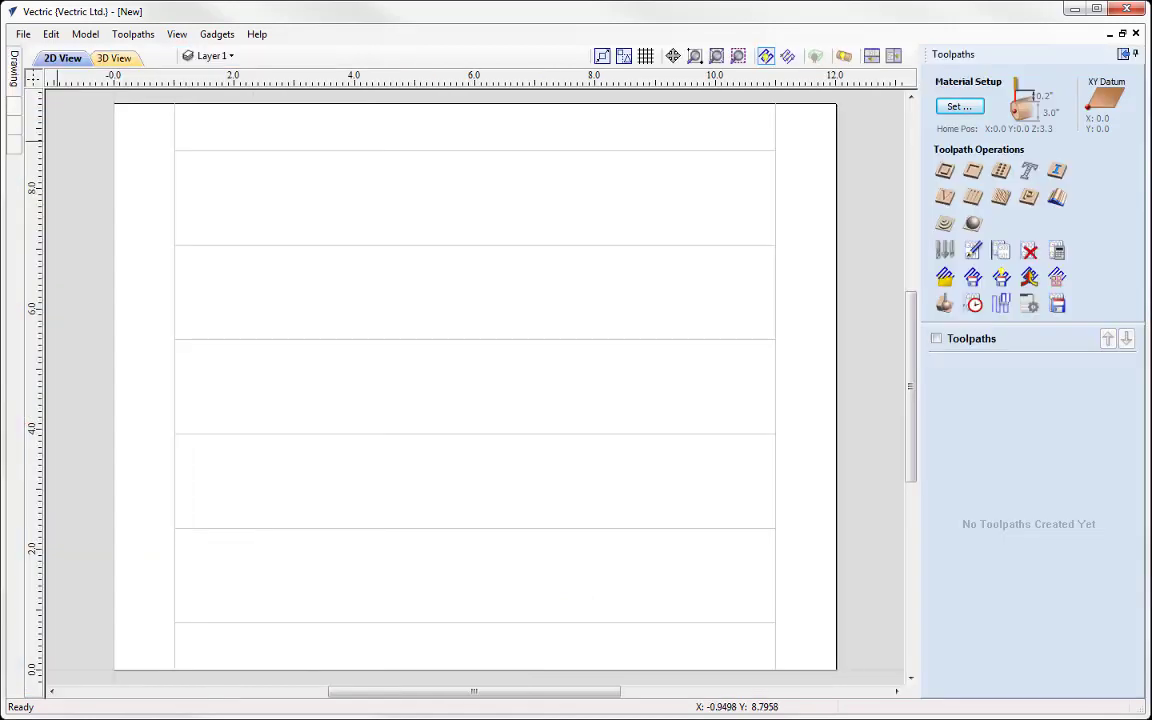
pyautogui.click(959, 106)
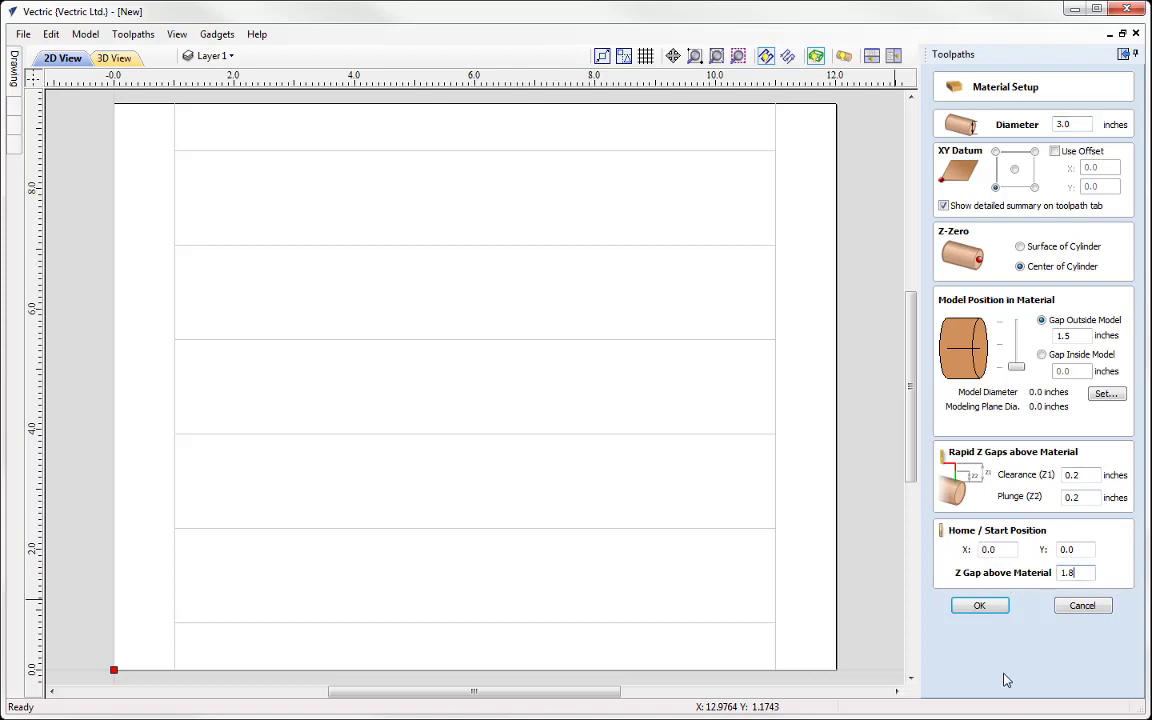
pyautogui.click(980, 607)
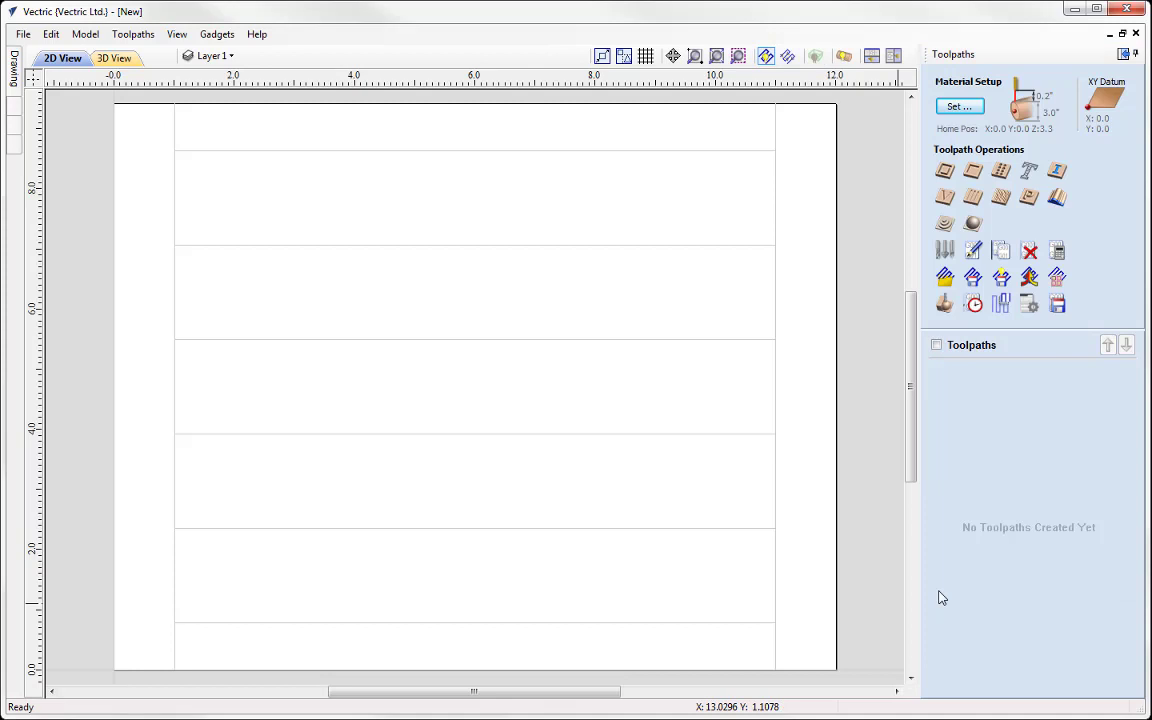
# Select all flute and cove vectors and start a 2D profile toolpath with 0.2-inch cut depth.
pyautogui.hotkey('ctrl', 'a')
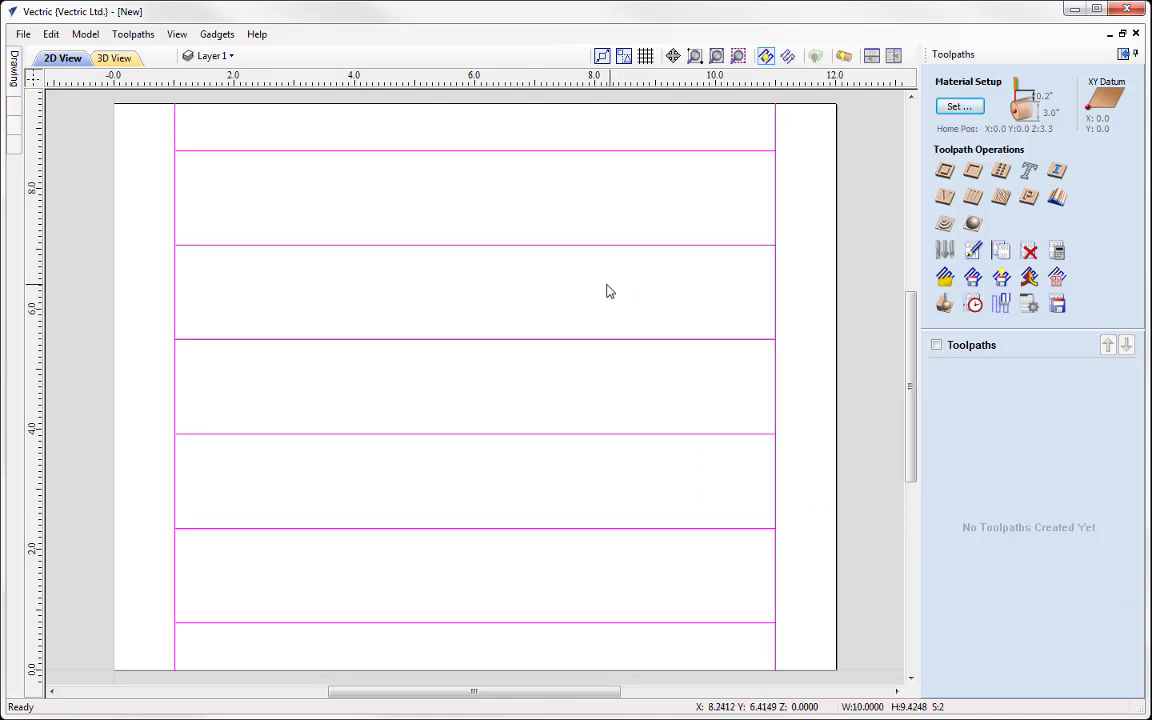
pyautogui.click(944, 170)
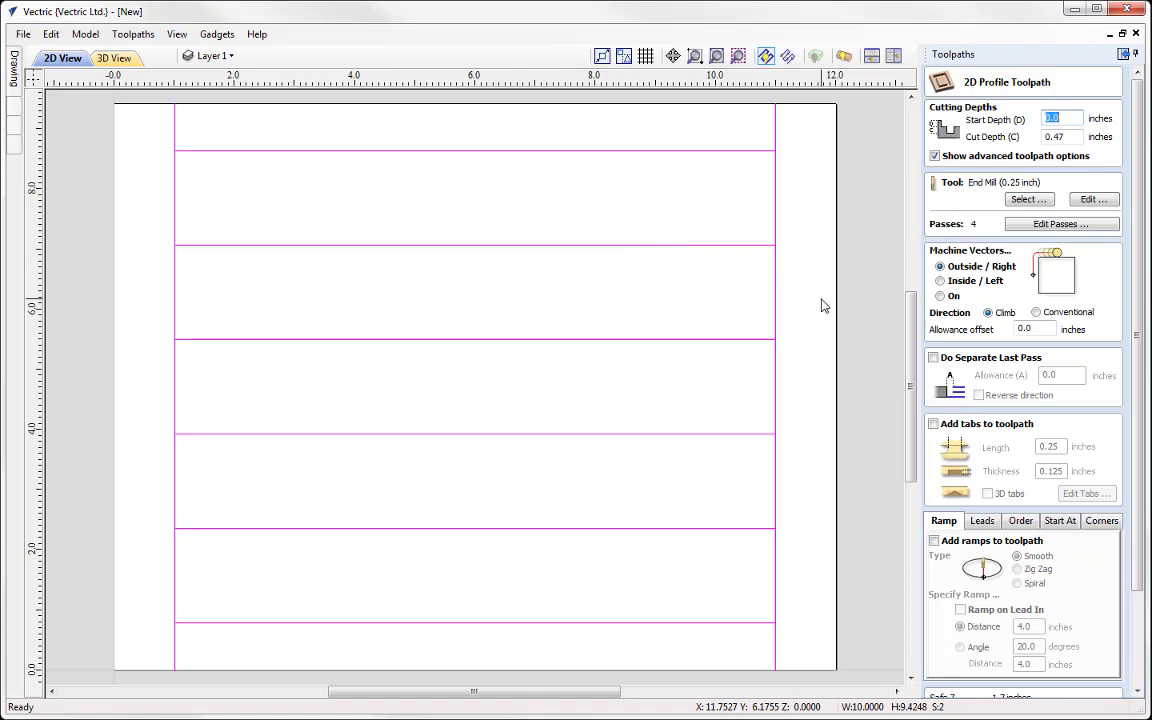
pyautogui.click(1065, 118)
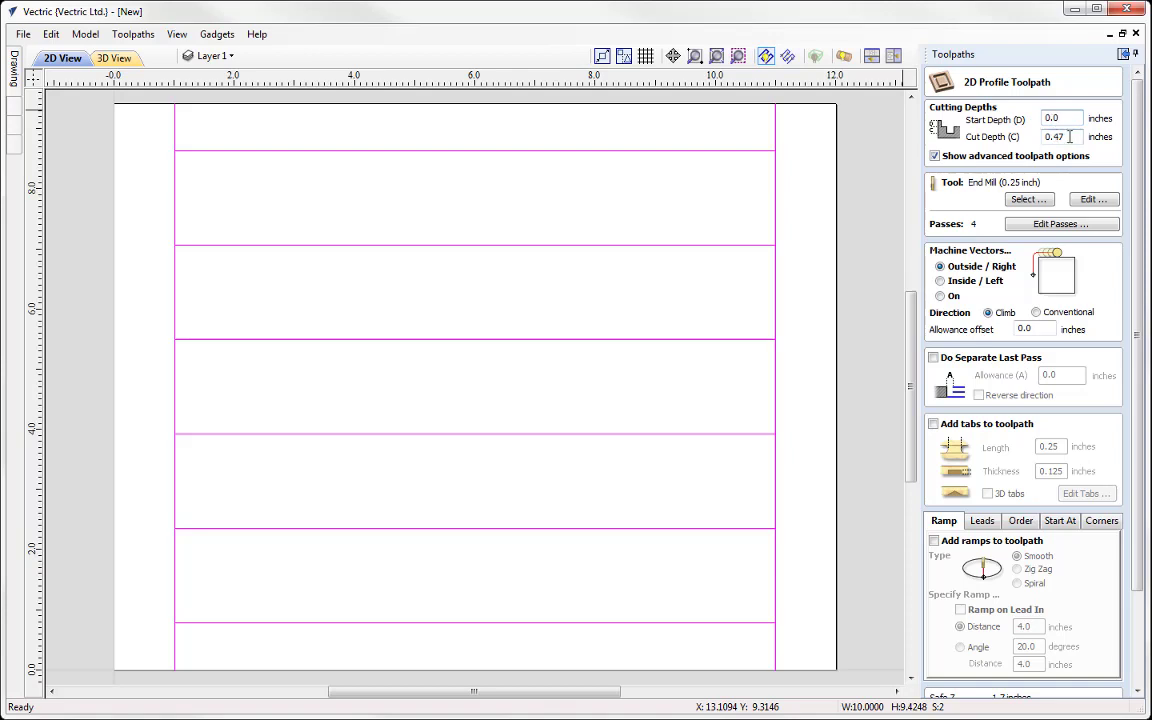
pyautogui.moveTo(1069, 137); pyautogui.dragTo(1026, 132)
pyautogui.write('0.')
pyautogui.click(1028, 199)
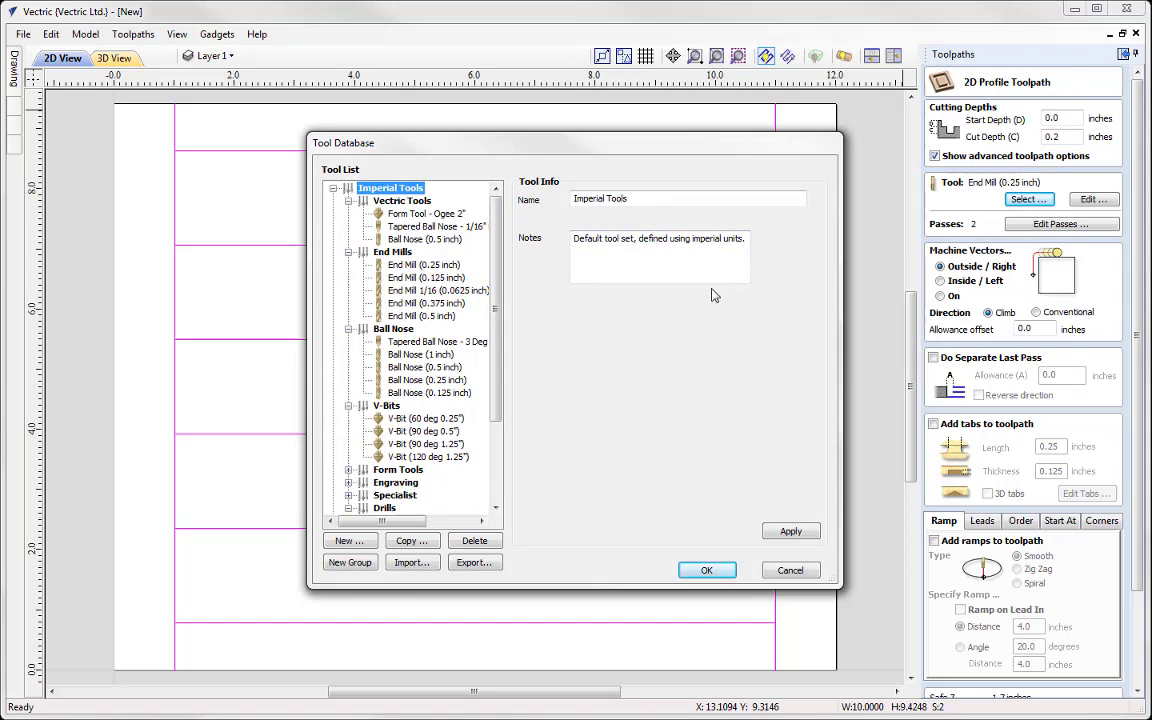
# Use a 0.5-inch ball nose cutting on the vectors and calculate the Profile Flutes toolpath.
pyautogui.click(412, 368)
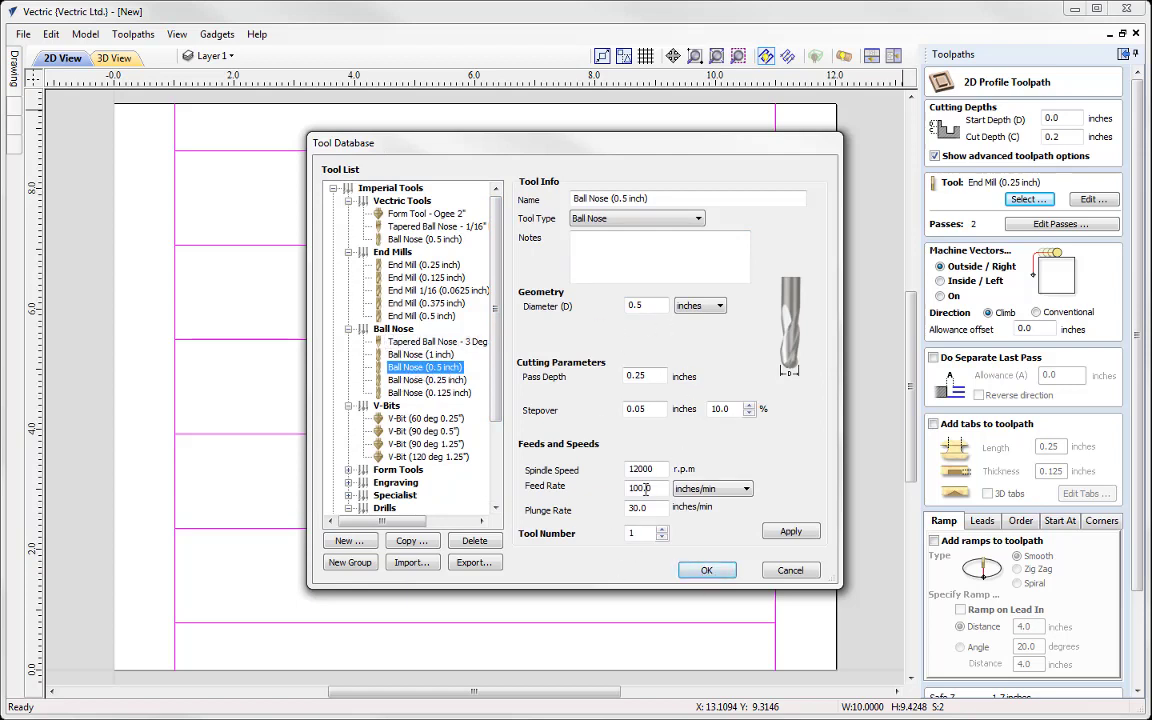
pyautogui.click(705, 571)
pyautogui.click(707, 571)
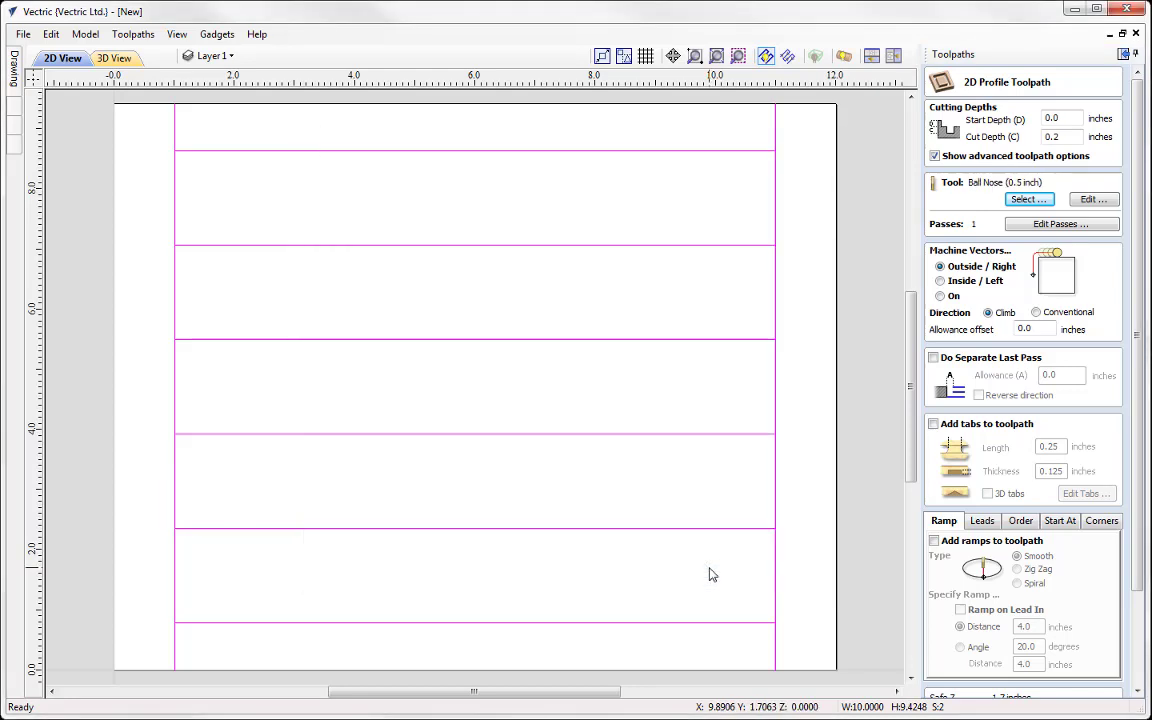
pyautogui.click(940, 296)
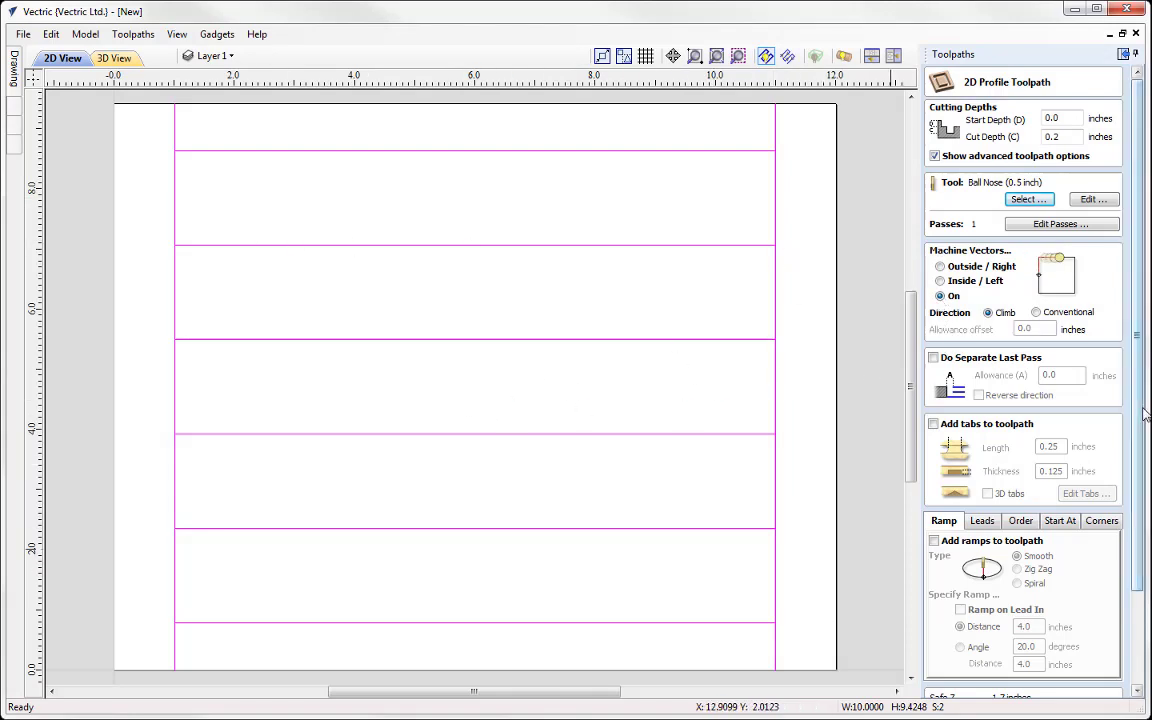
pyautogui.scroll(-3, 1140, 498)
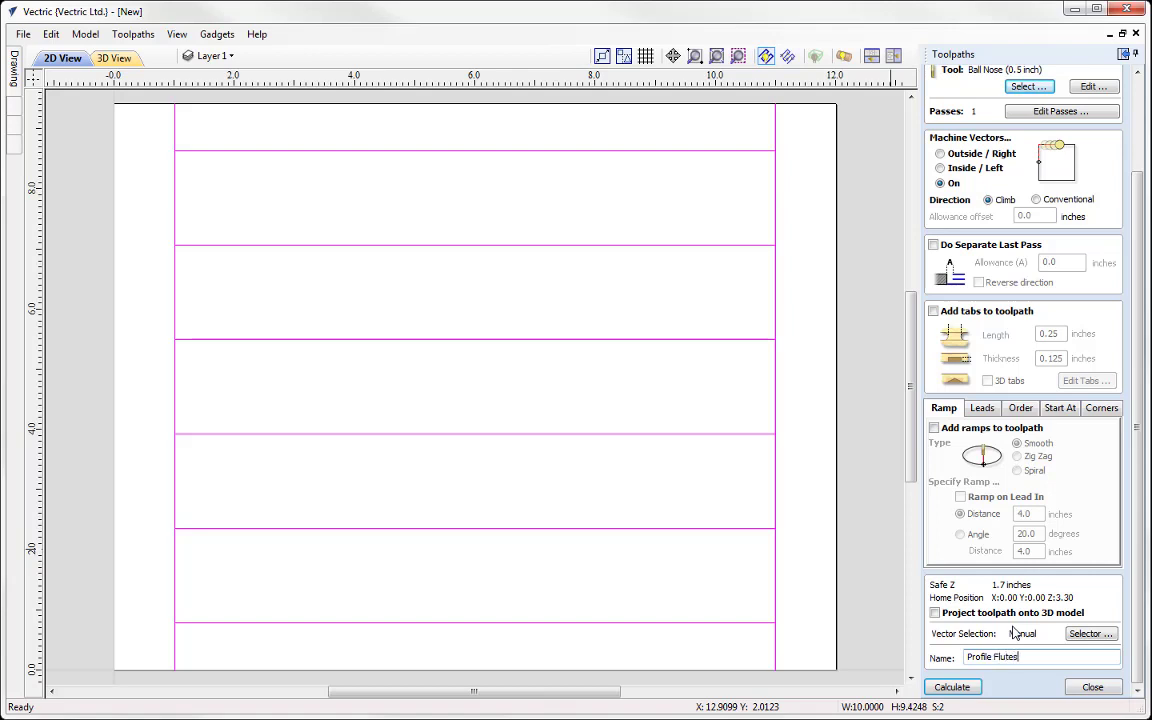
pyautogui.click(950, 686)
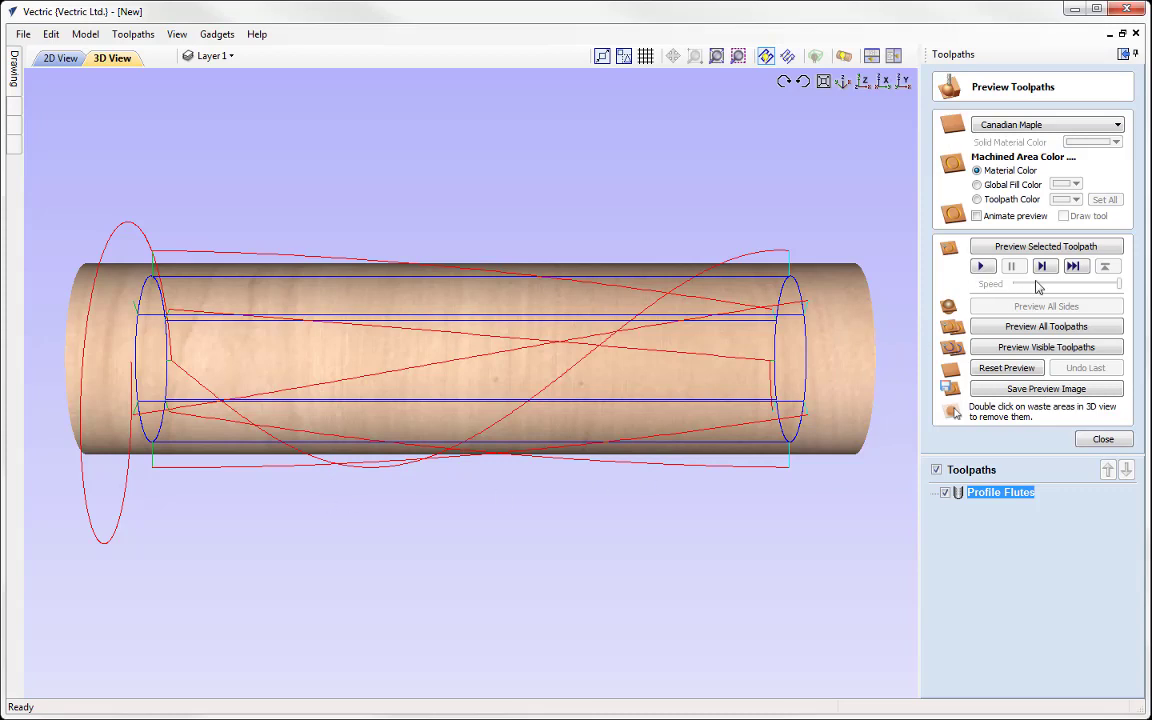
# Simulate the Profile Flutes toolpath cutting into the Canadian Maple material.
pyautogui.click(1085, 253)
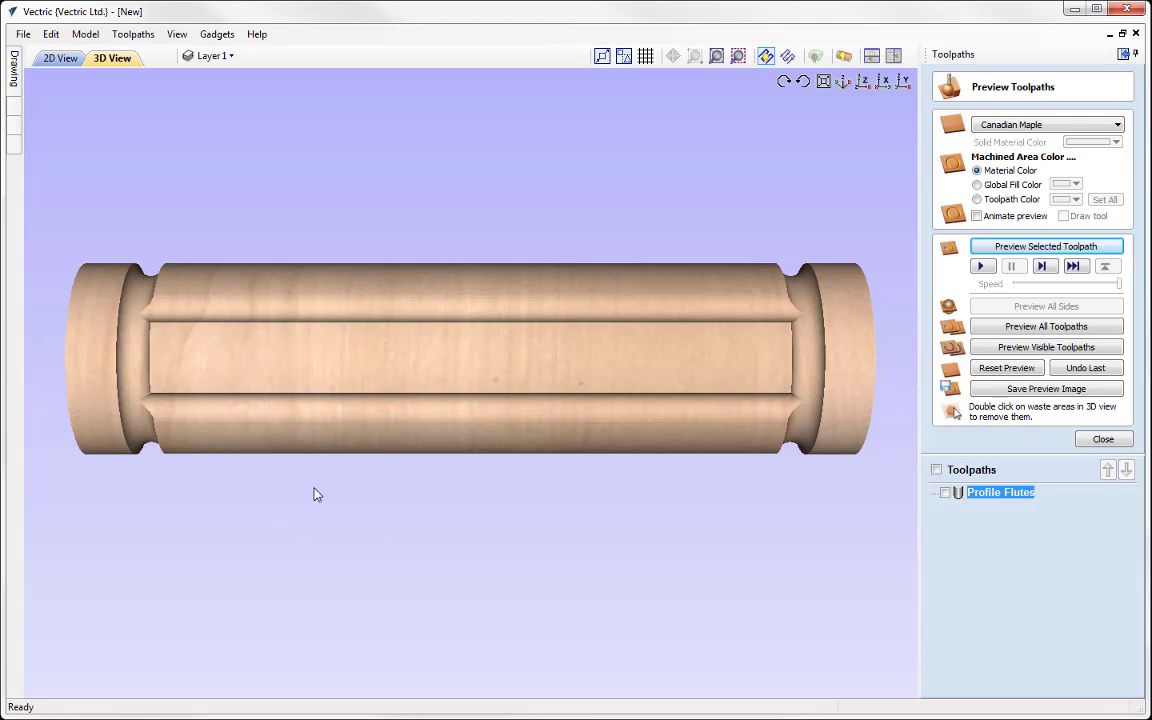
# Wrap the carved flat panel into a cylinder and tilt it to an oblique view.
pyautogui.moveTo(830, 116); pyautogui.dragTo(437, 356)
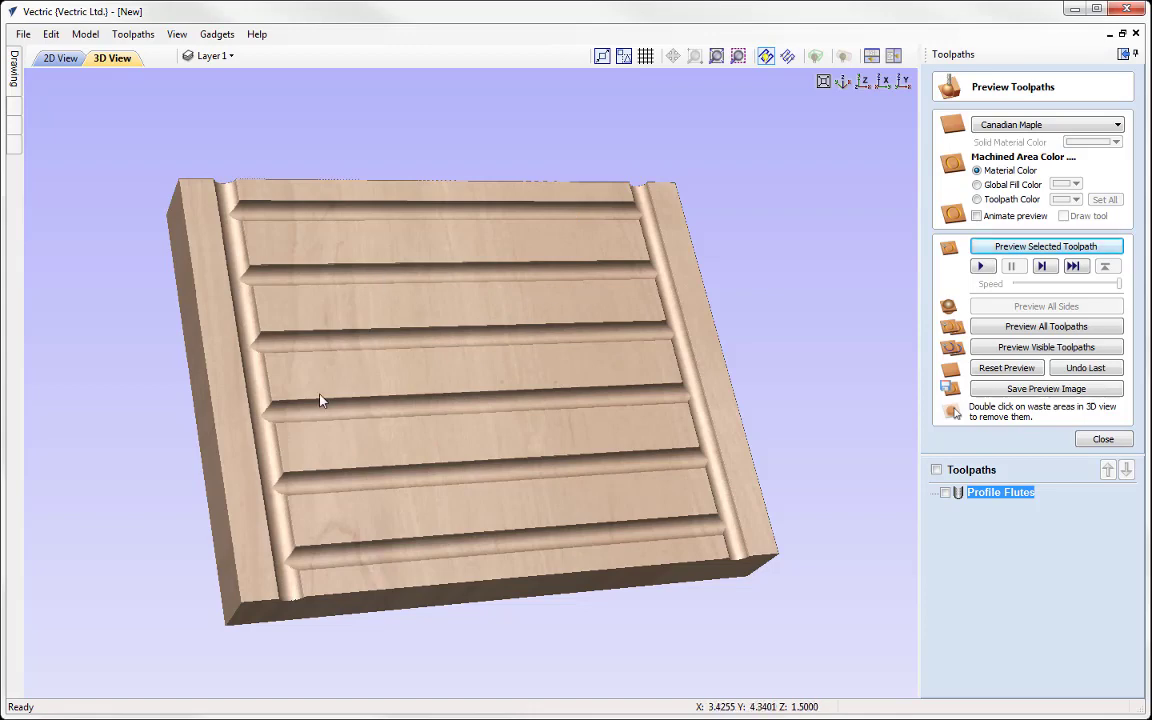
pyautogui.click(843, 56)
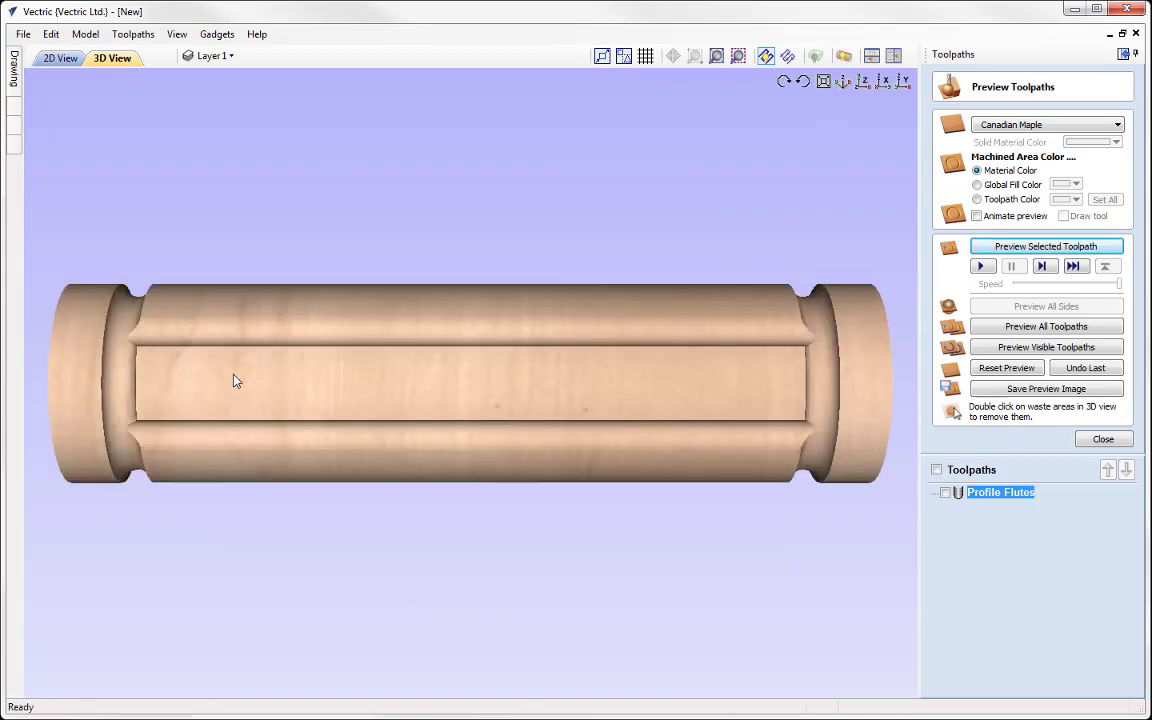
pyautogui.moveTo(450, 494); pyautogui.dragTo(537, 327)
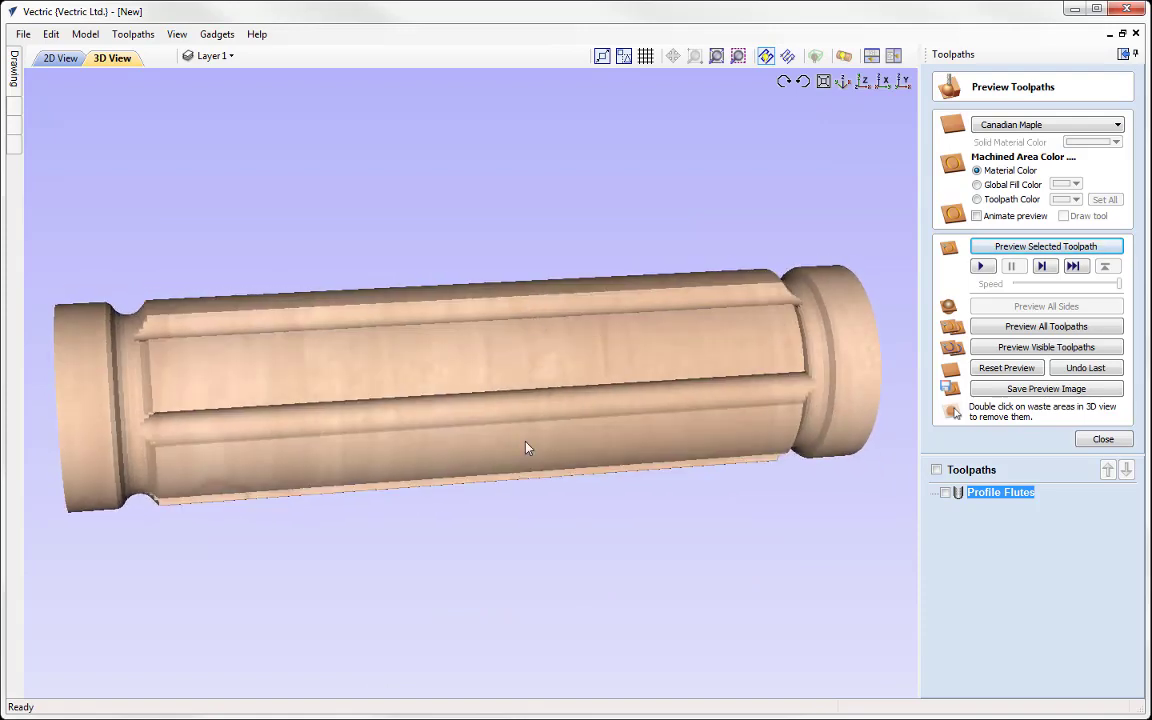
pyautogui.moveTo(527, 448); pyautogui.dragTo(480, 399)
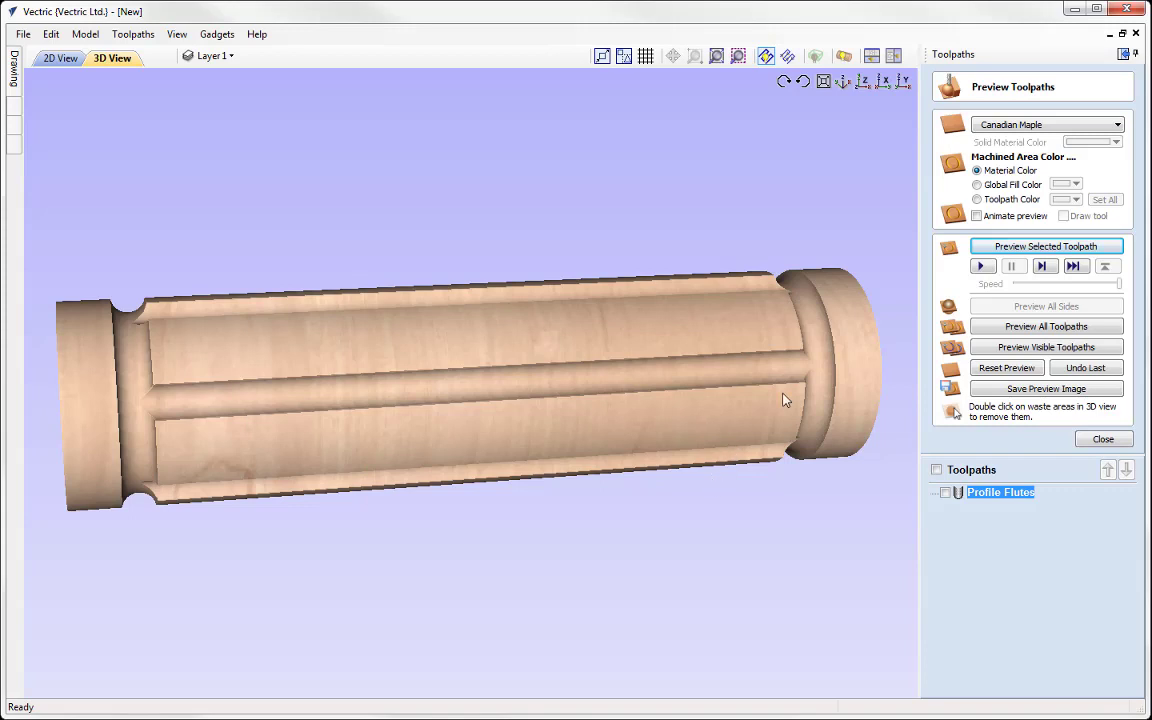
# Rotate the column in increments so flutes and ridges alternately face forward.
pyautogui.click(803, 82)
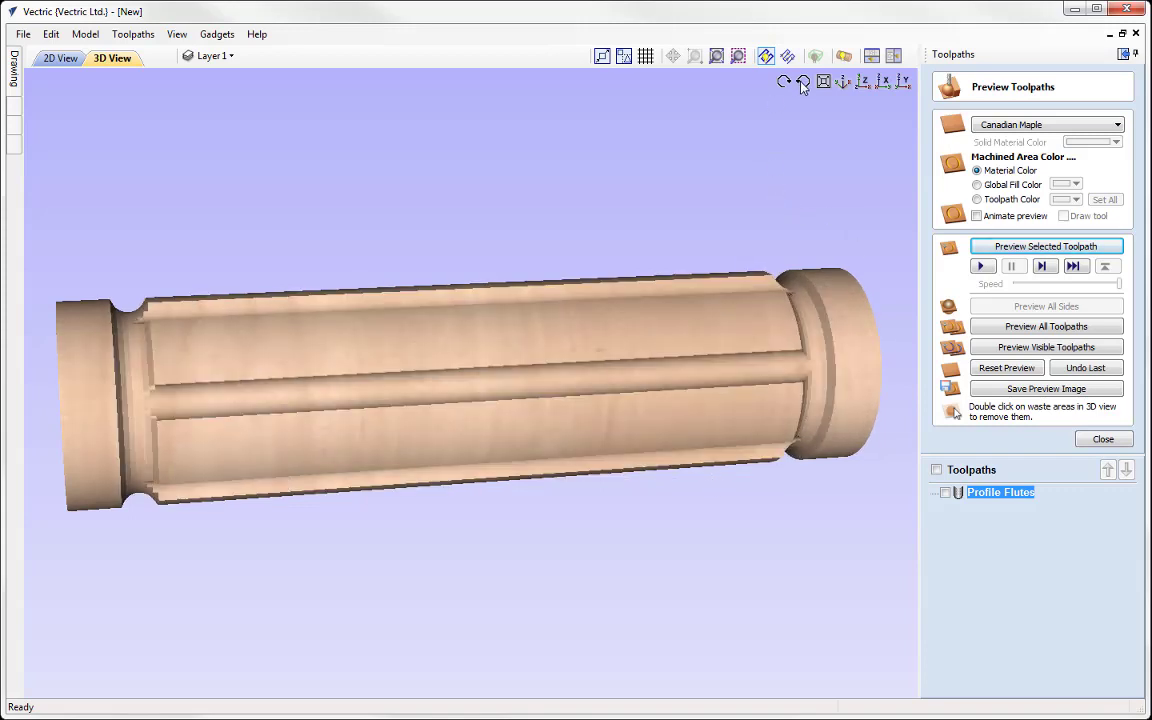
pyautogui.click(803, 84)
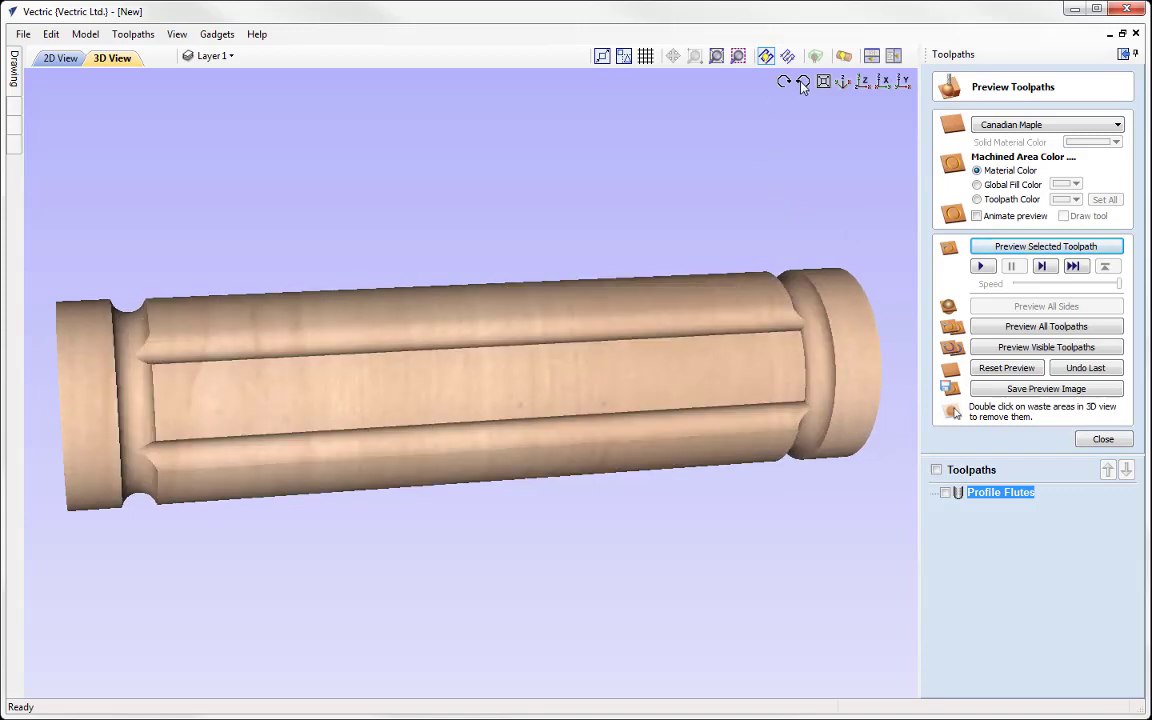
pyautogui.click(803, 84)
pyautogui.click(803, 84)
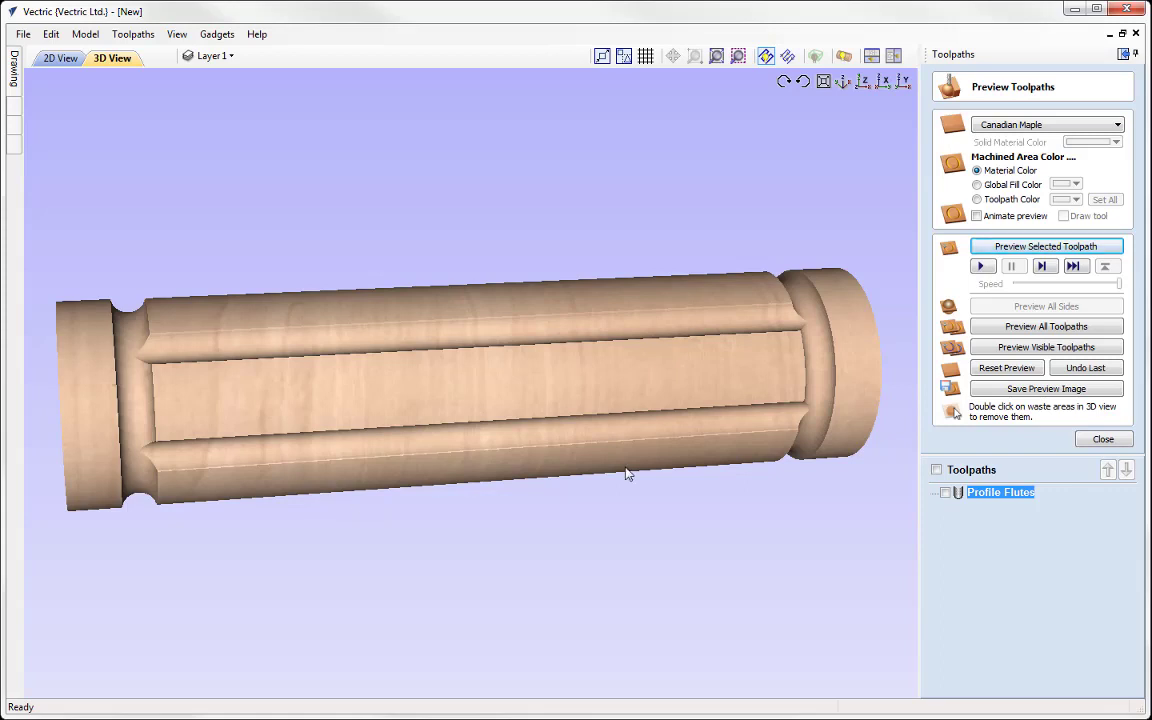
# Close the preview, open Save Toolpaths, and browse the post processors to the Mach2/3 entries.
pyautogui.click(1103, 439)
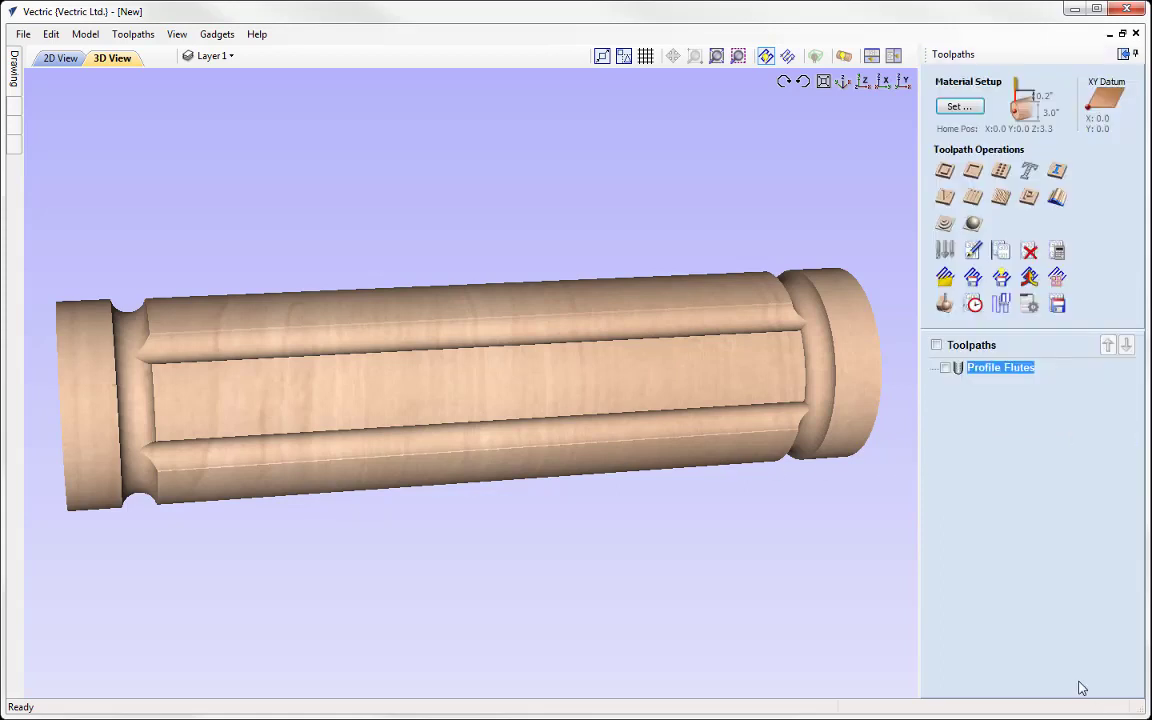
pyautogui.click(1060, 306)
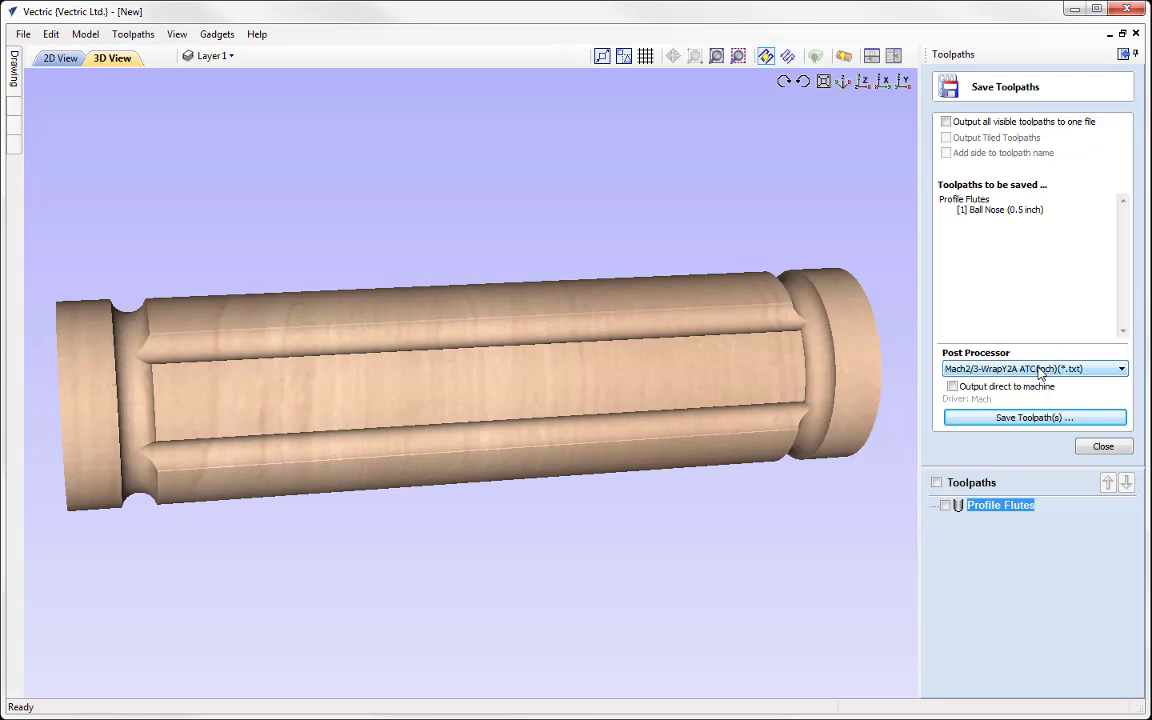
pyautogui.click(1041, 370)
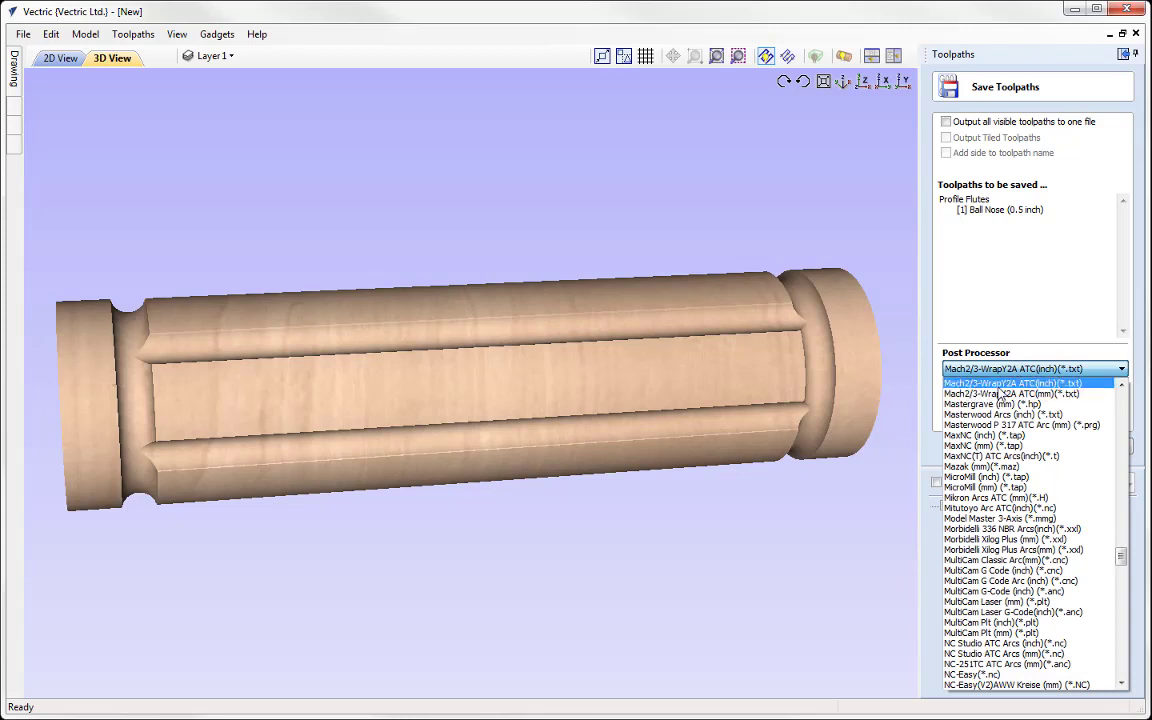
pyautogui.scroll(1, 1010, 400)
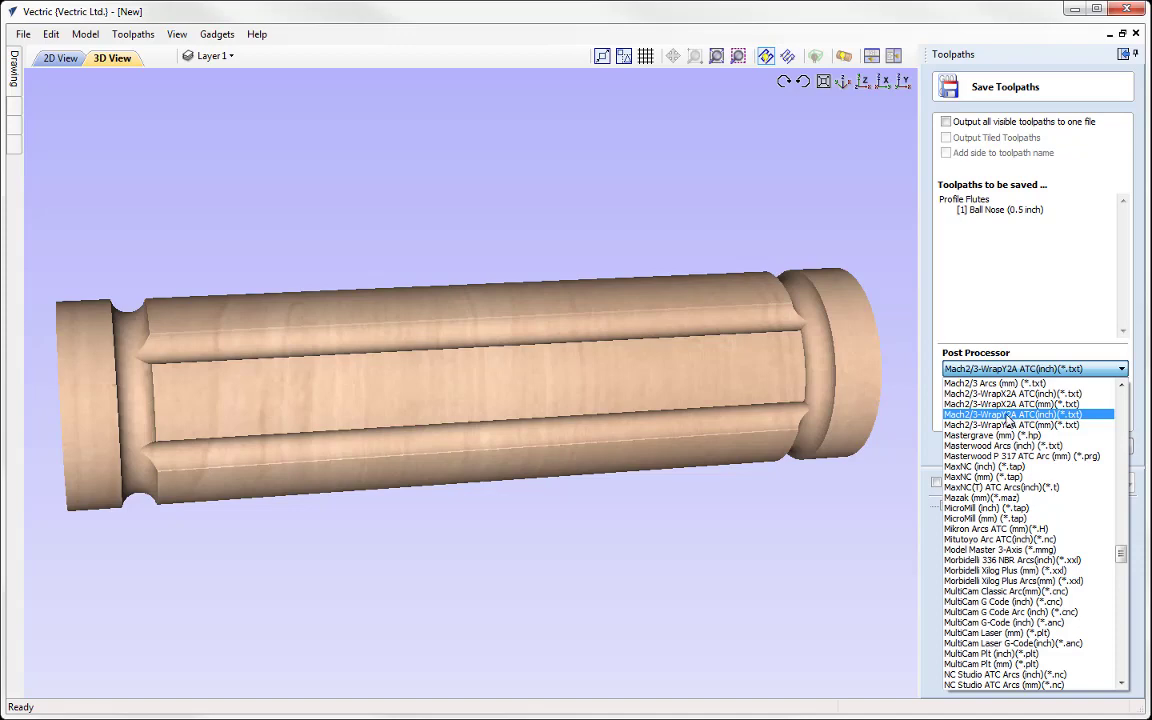
# Export the Profile Flutes toolpath as Profile Flutes.txt with the Mach2/3-WrapY2A ATC(inch) post processor.
pyautogui.click(1014, 415)
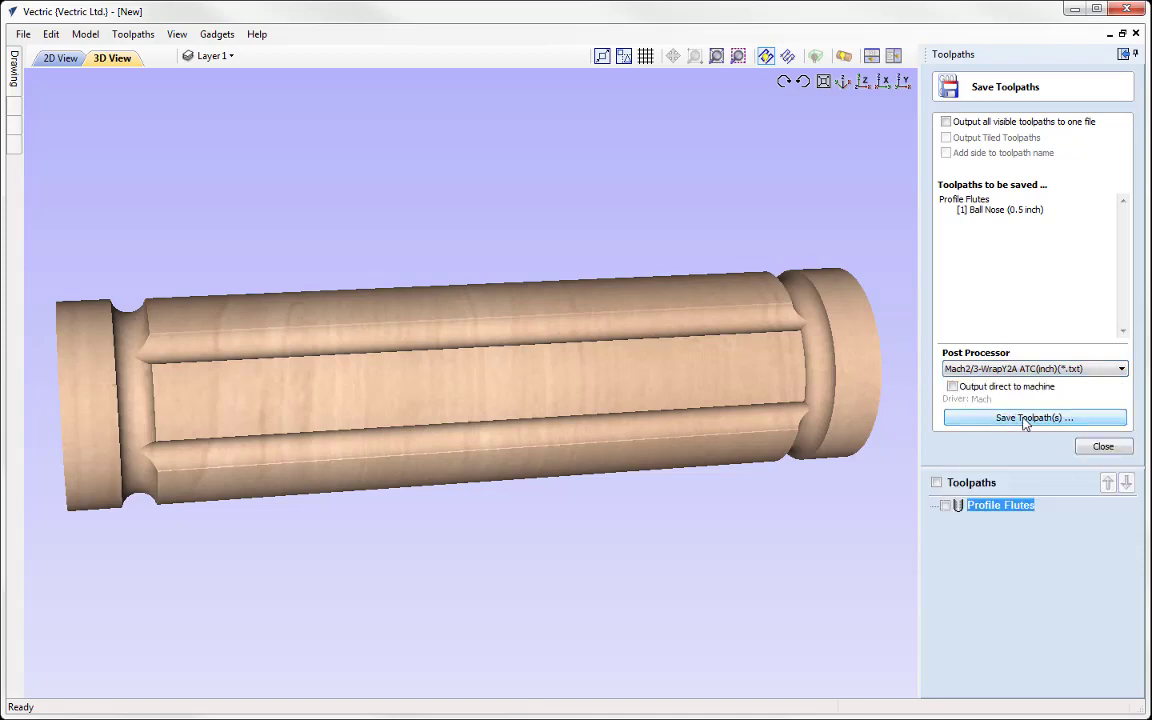
pyautogui.click(1025, 418)
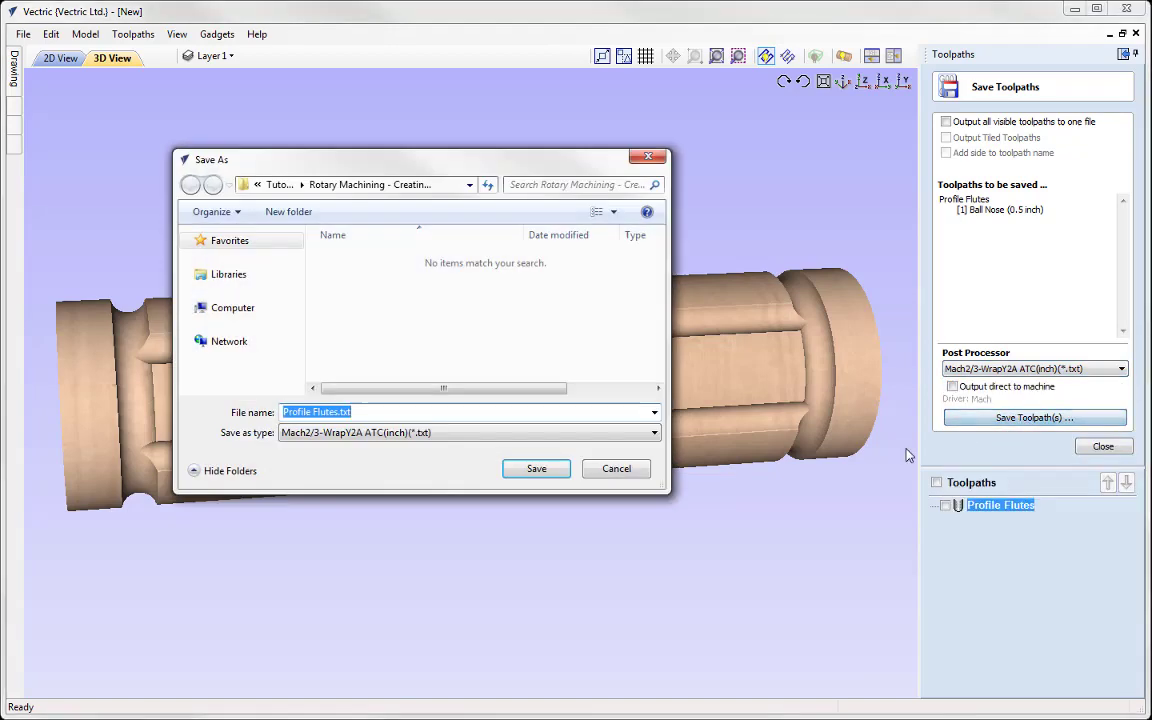
pyautogui.click(539, 472)
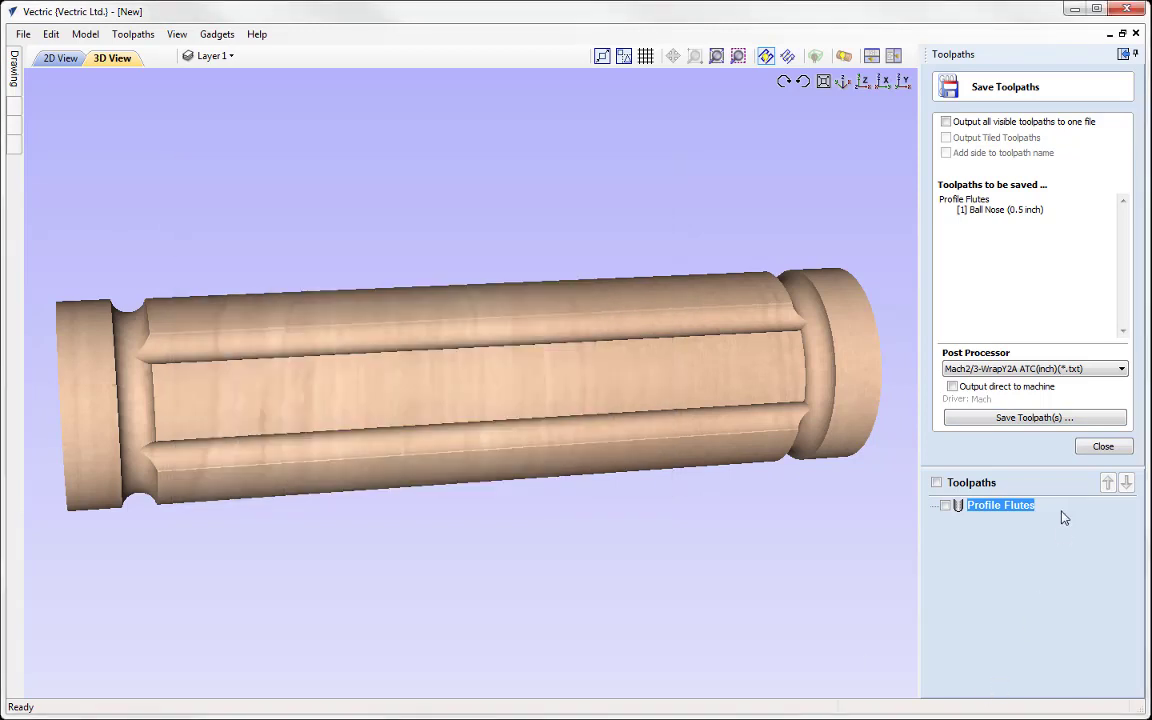
pyautogui.click(1104, 447)
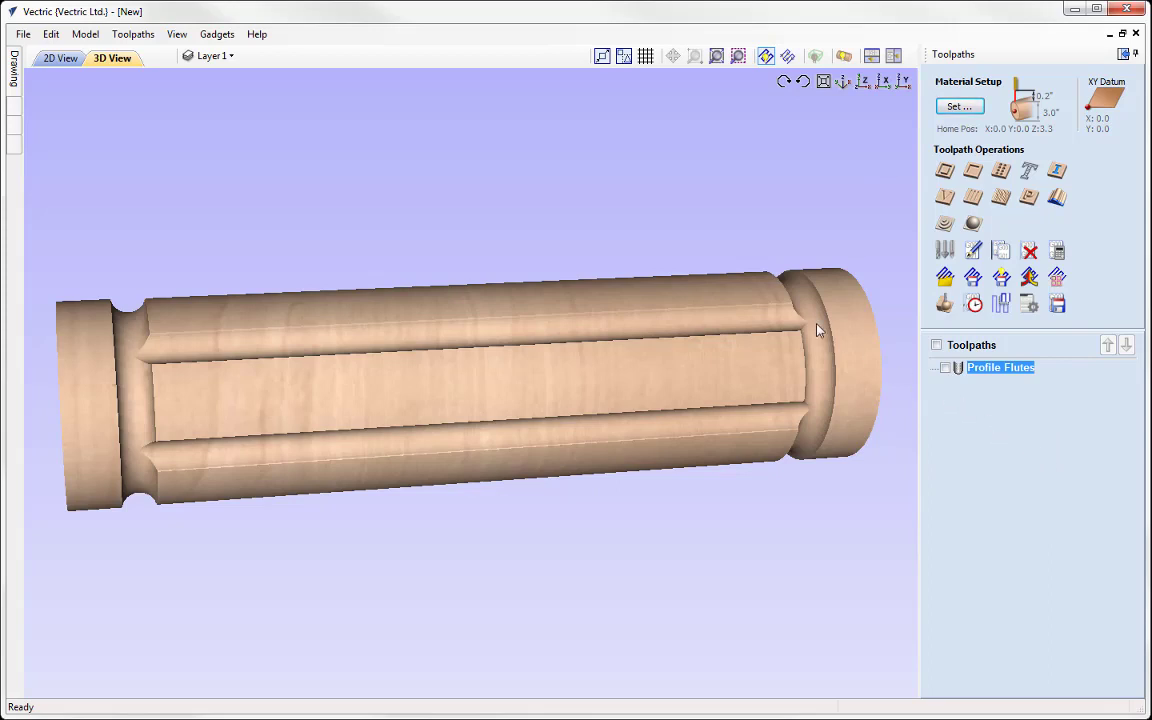
# Return to the 2D View and deselect the flute vectors.
pyautogui.click(61, 58)
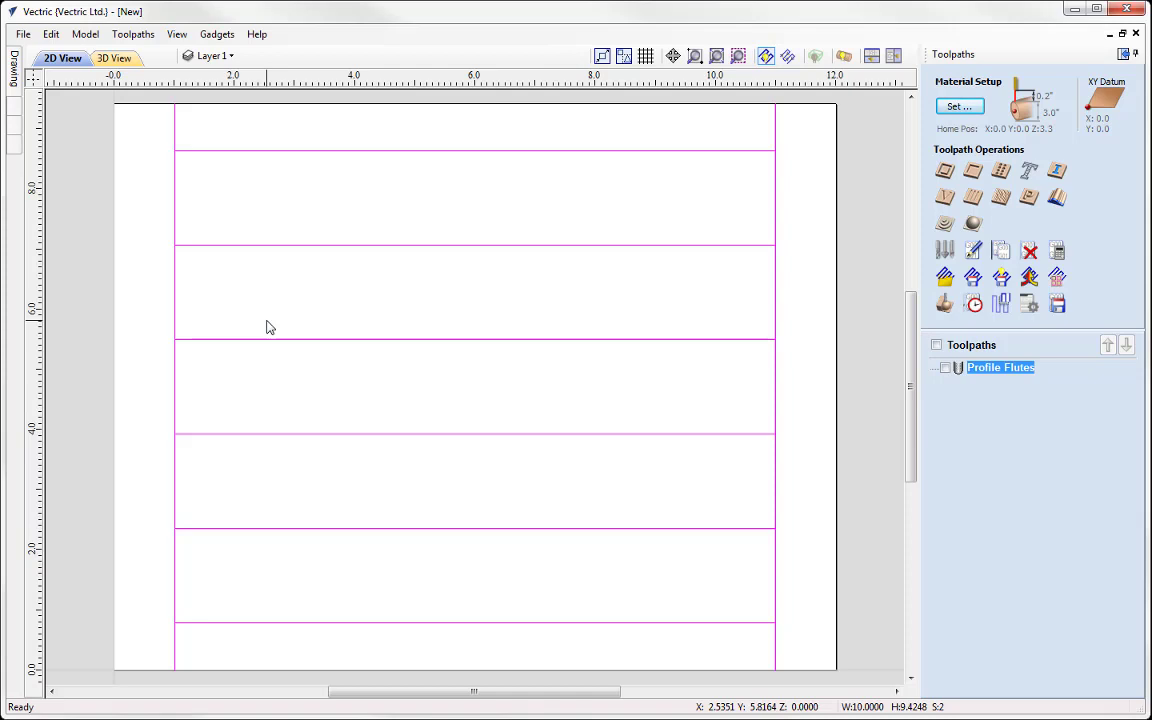
pyautogui.moveTo(14, 80)
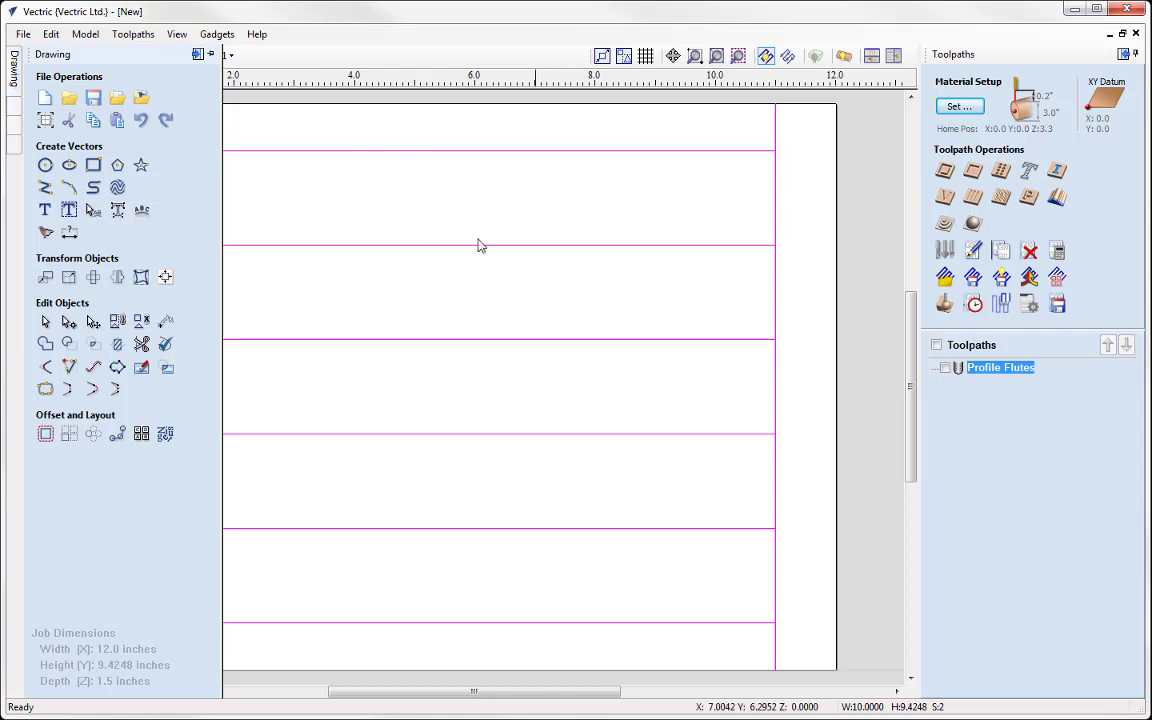
pyautogui.click(437, 324)
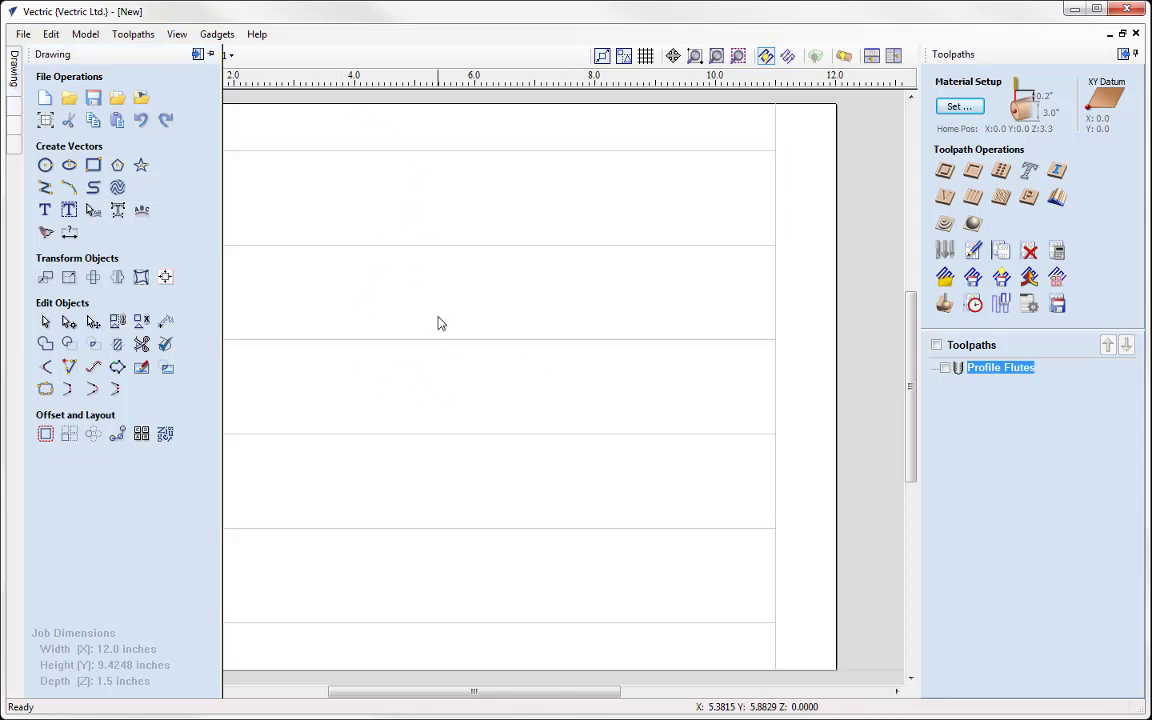
# Save the job as 'Creating a Fluted Column' in .crv format.
pyautogui.click(23, 34)
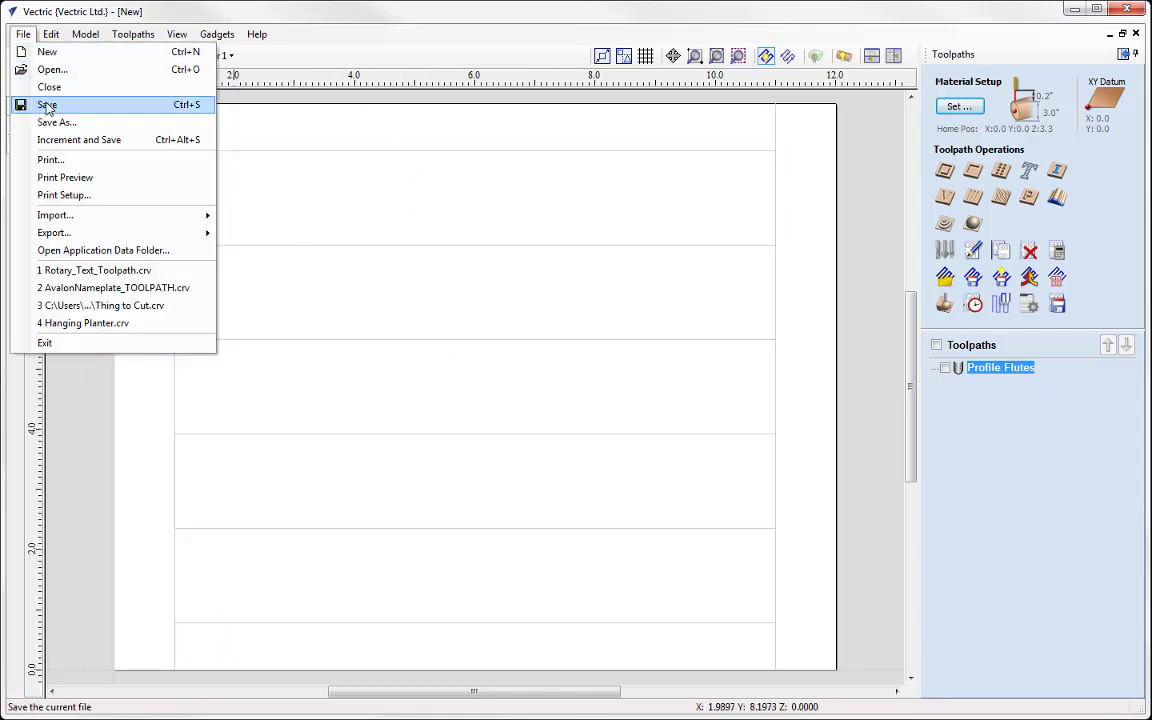
pyautogui.click(75, 123)
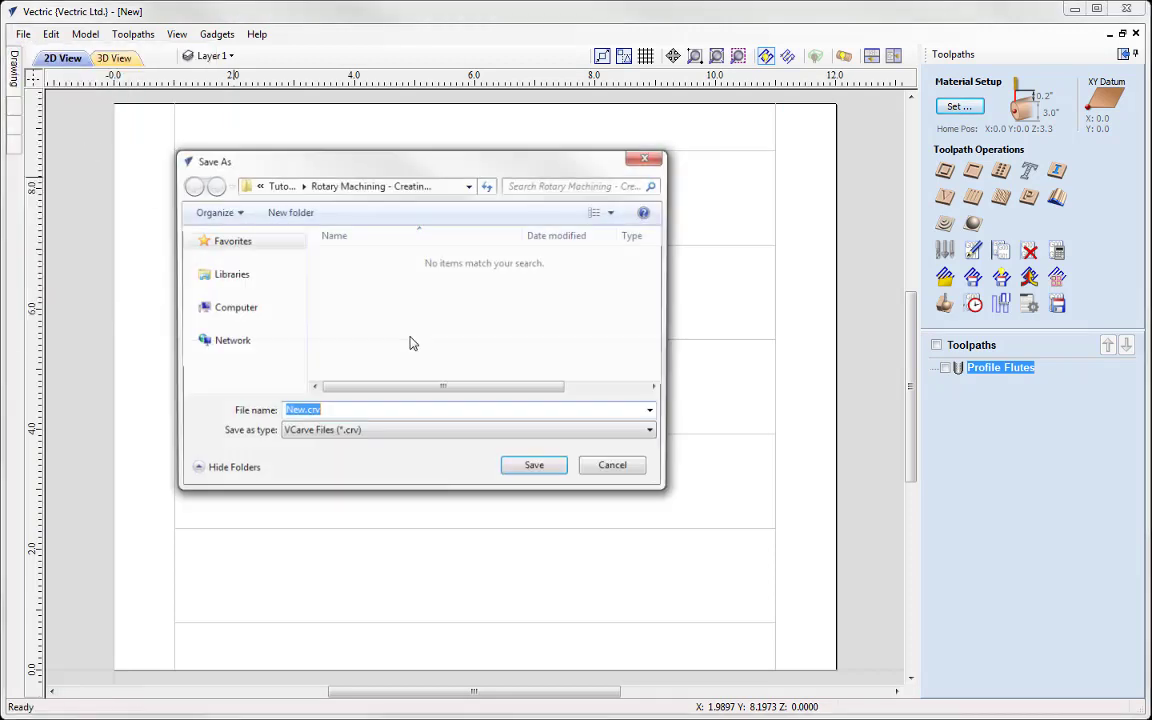
pyautogui.rightClick(310, 420)
pyautogui.click(366, 481)
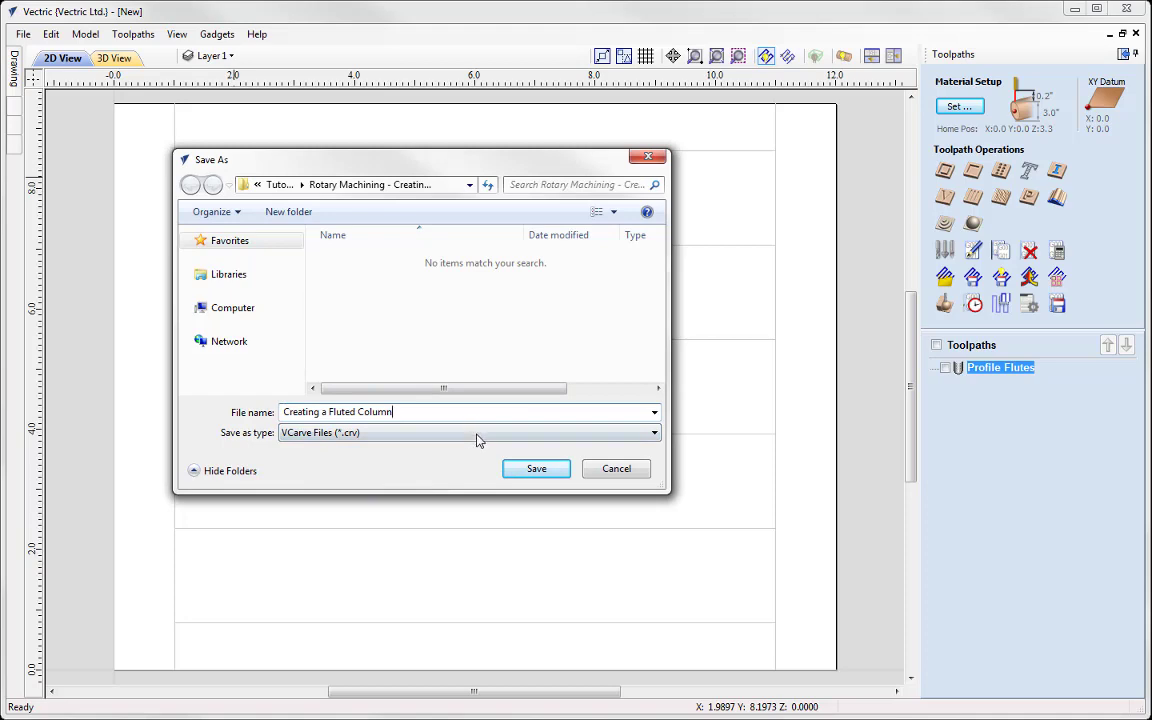
pyautogui.click(546, 479)
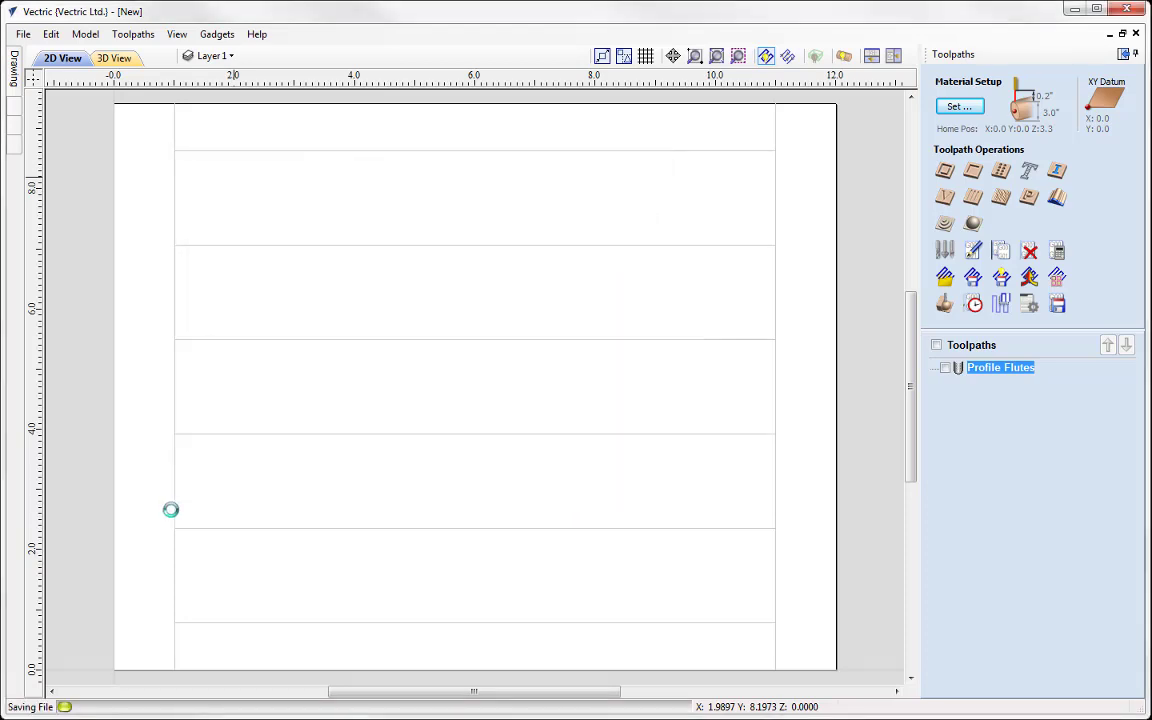